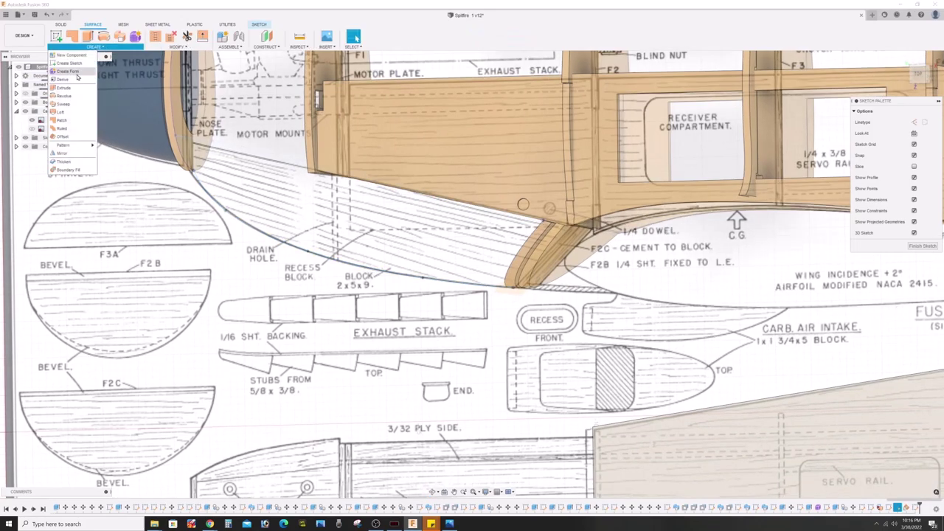
Loft the lower-nose surface from the two nose profiles along three rails.
{"action": "left_click", "coordinate": [64, 111]}
{"action": "left_click", "coordinate": [177, 125]}
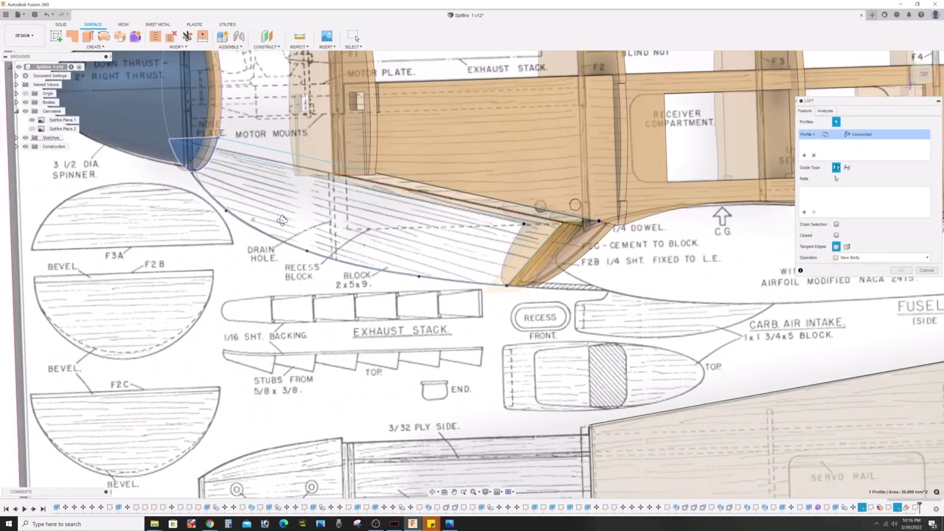
{"action": "left_click", "coordinate": [516, 243]}
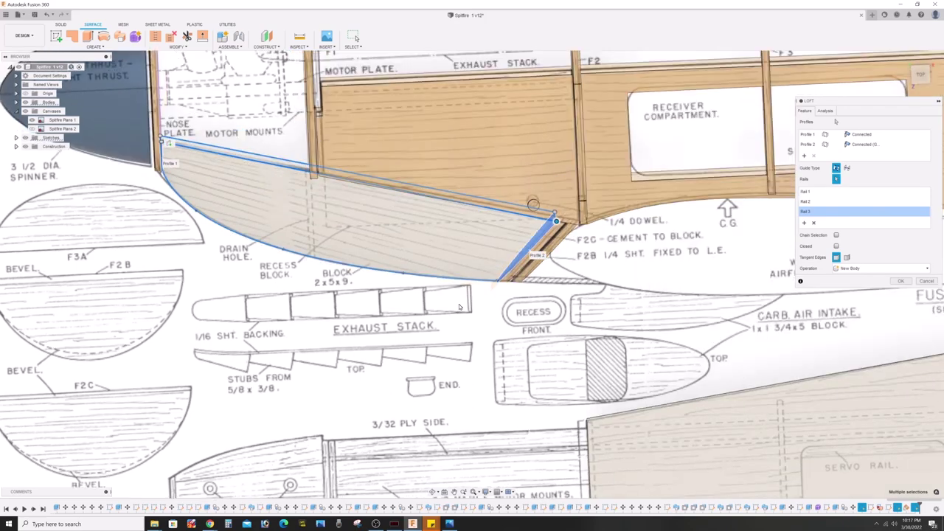
{"action": "key", "text": "Return"}
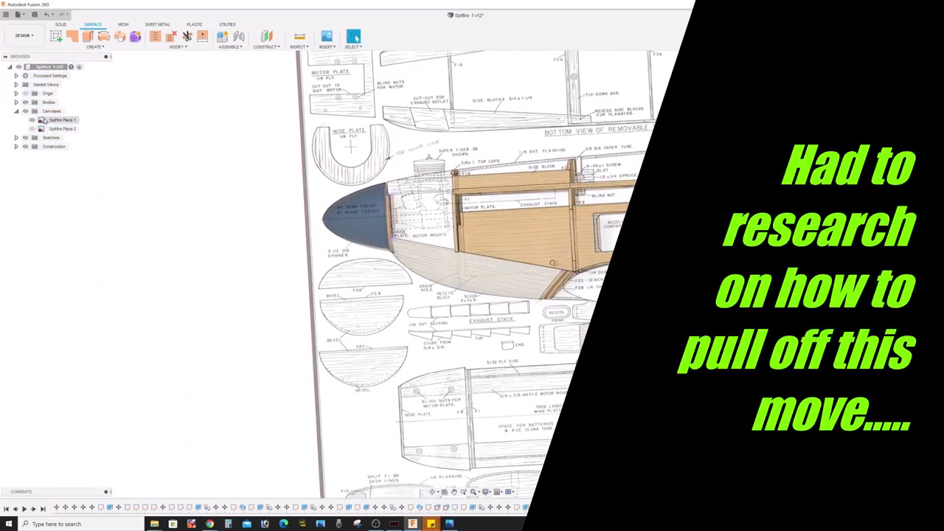
{"action": "mouse_move", "coordinate": [253, 231]}
{"action": "middle_mouse_down", "text": "shift"}
{"action": "mouse_move", "coordinate": [447, 291]}
{"action": "mouse_move", "coordinate": [290, 247]}
{"action": "middle_mouse_up", "text": "shift"}
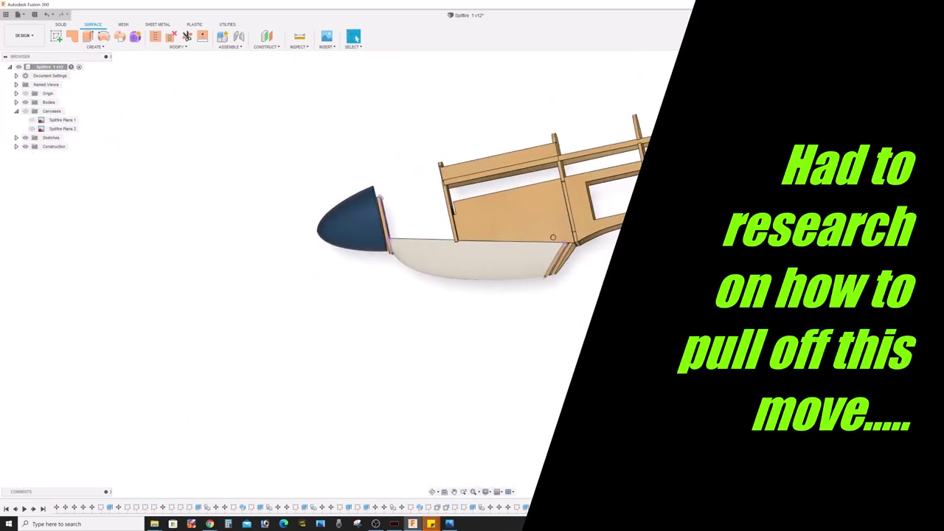
{"action": "scroll", "coordinate": [291, 246], "scroll_direction": "up", "scroll_amount": 5}
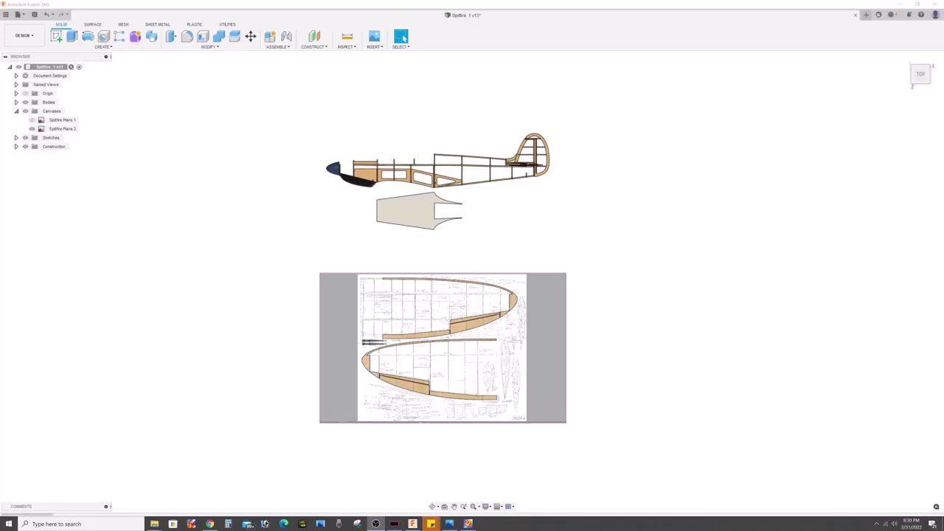
Trace the rib outline with lines, then draw its spar notches with rectangles and slots.
{"action": "scroll", "coordinate": [509, 341], "scroll_direction": "up", "scroll_amount": 2}
{"action": "scroll", "coordinate": [509, 341], "scroll_direction": "up", "scroll_amount": 5}
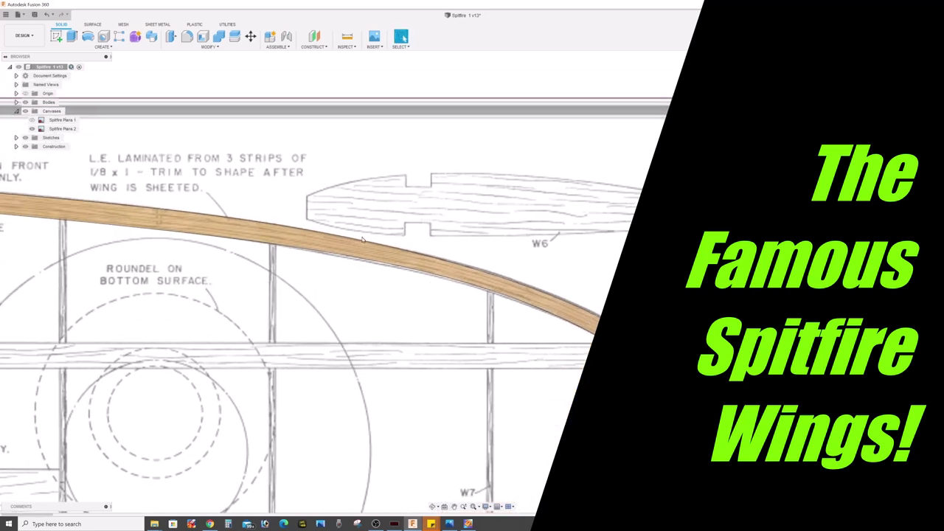
{"action": "key", "text": "l"}
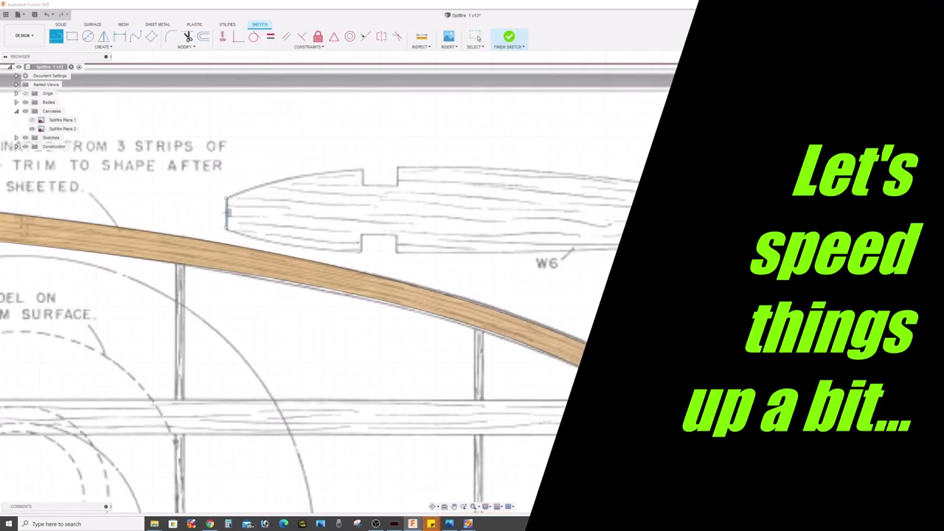
{"action": "key", "text": "r"}
{"action": "scroll", "coordinate": [336, 173], "scroll_direction": "up", "scroll_amount": 3}
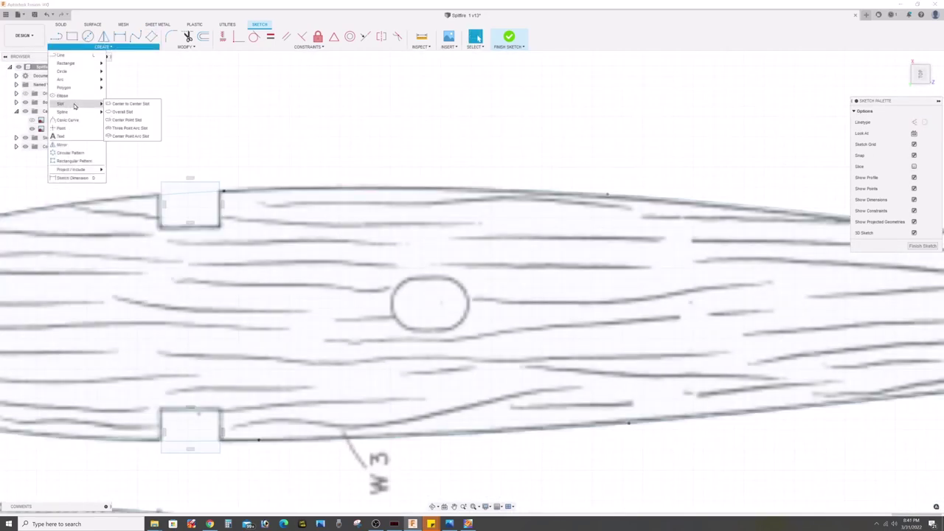
{"action": "left_click", "coordinate": [130, 103]}
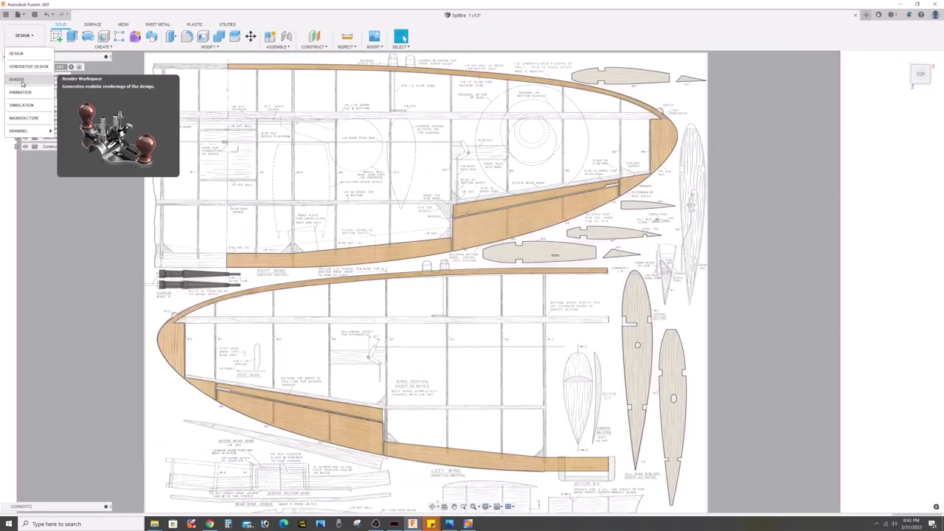
In the Render workspace, bring up the Appearance library for the ribs' wood finish.
{"action": "left_click", "coordinate": [18, 79]}
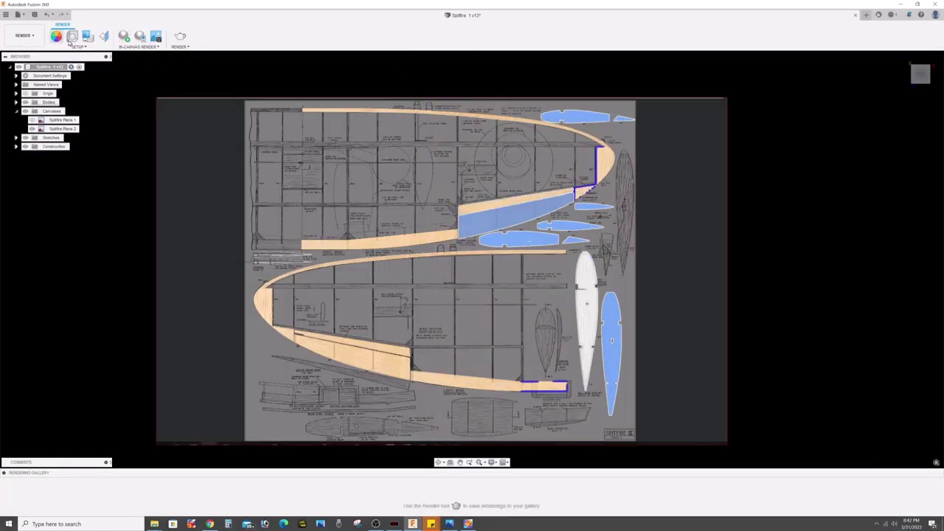
{"action": "key", "text": "a"}
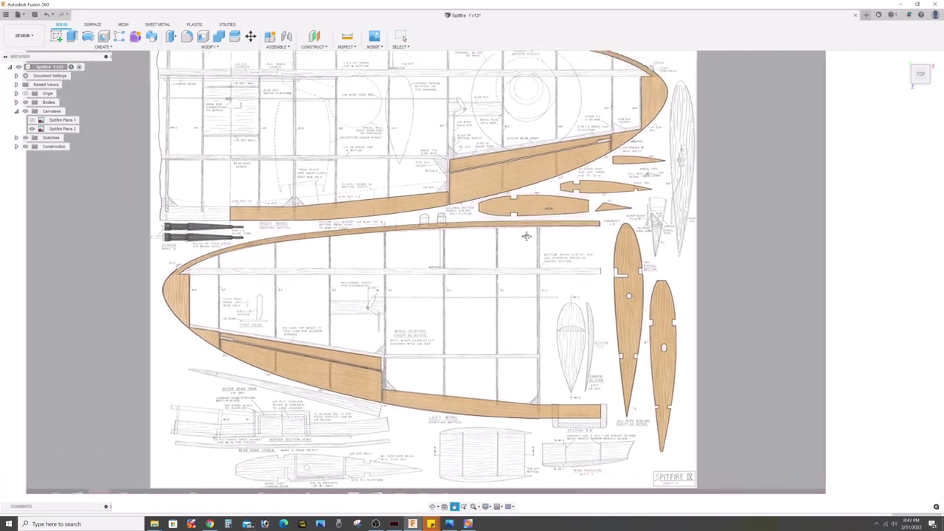
Rotate the W6 rib -90° about X with Move/Copy so it stands upright.
{"action": "scroll", "coordinate": [526, 236], "scroll_direction": "down", "scroll_amount": 2}
{"action": "scroll", "coordinate": [492, 210], "scroll_direction": "up", "scroll_amount": 5}
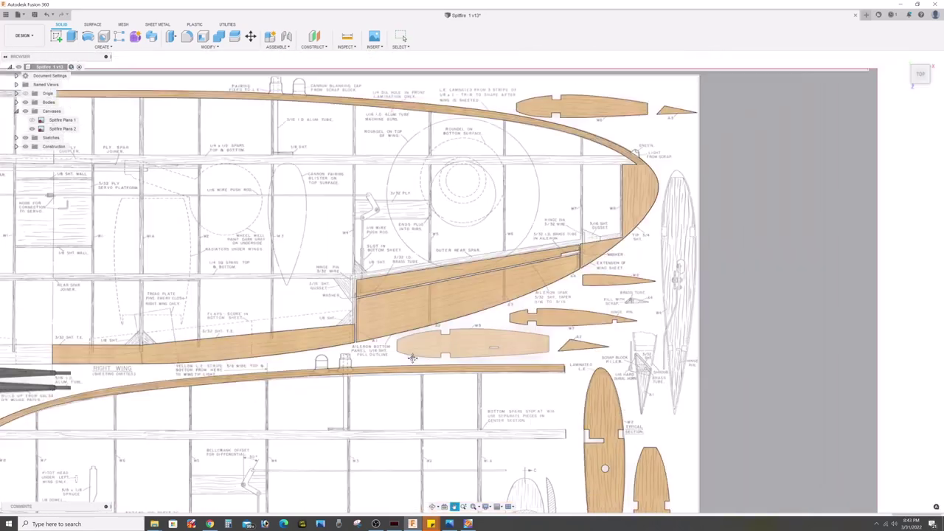
{"action": "scroll", "coordinate": [493, 211], "scroll_direction": "down", "scroll_amount": 4}
{"action": "scroll", "coordinate": [664, 221], "scroll_direction": "up", "scroll_amount": 5}
{"action": "right_click", "coordinate": [705, 201]}
{"action": "left_click", "coordinate": [675, 210]}
{"action": "left_click_drag", "start_coordinate": [614, 197], "coordinate": [589, 163]}
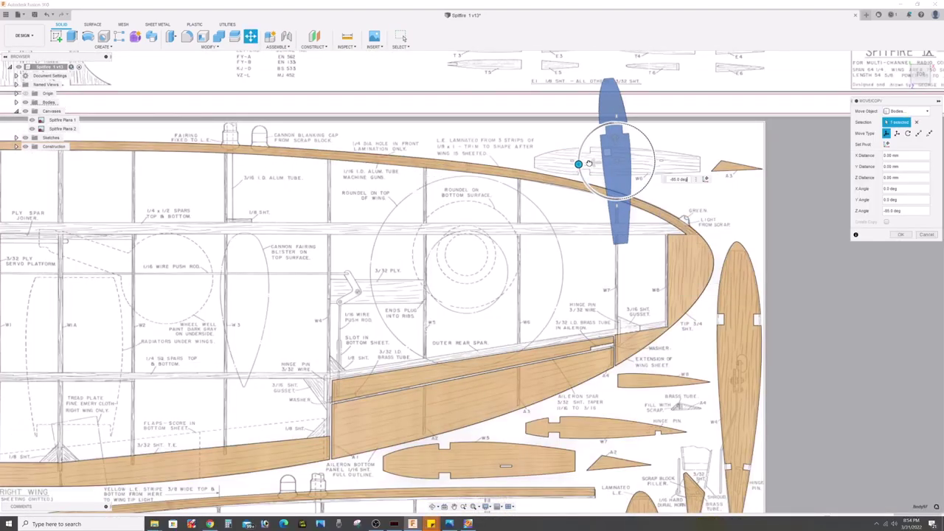
{"action": "middle_click_drag", "start_coordinate": [515, 261], "coordinate": [555, 220], "text": "shift"}
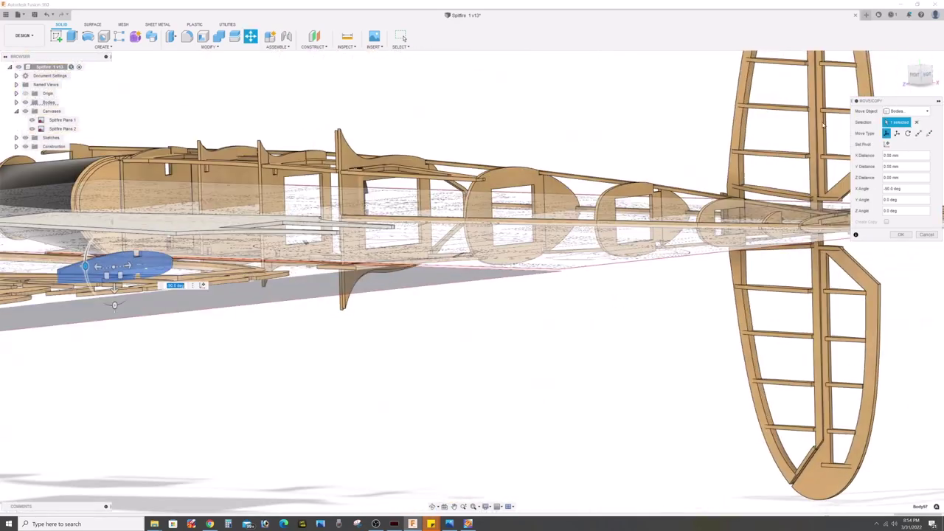
{"action": "middle_click_drag", "start_coordinate": [350, 278], "coordinate": [317, 273], "text": "shift"}
Orbit edge-on to check the rib's placement on the wing plan, then return to top view.
{"action": "scroll", "coordinate": [295, 272], "scroll_direction": "up", "scroll_amount": 3}
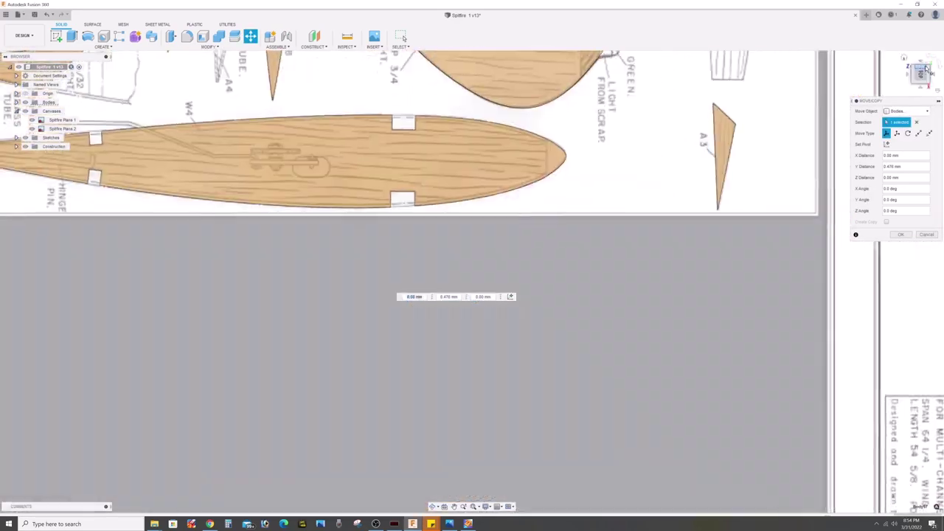
{"action": "scroll", "coordinate": [289, 270], "scroll_direction": "up", "scroll_amount": 3}
{"action": "scroll", "coordinate": [414, 221], "scroll_direction": "down", "scroll_amount": 3}
{"action": "scroll", "coordinate": [410, 216], "scroll_direction": "up", "scroll_amount": 3}
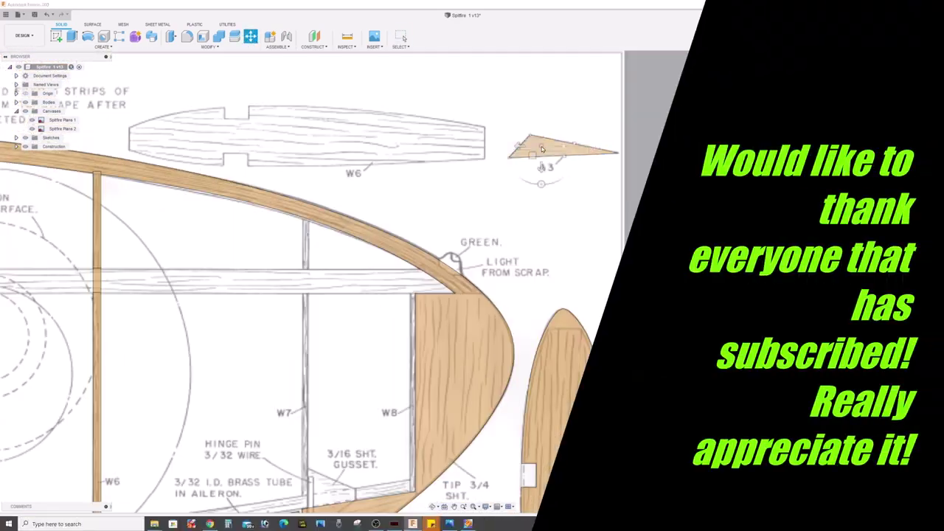
{"action": "scroll", "coordinate": [410, 216], "scroll_direction": "up", "scroll_amount": 3}
{"action": "mouse_move", "coordinate": [331, 305]}
{"action": "middle_mouse_down", "text": "shift"}
{"action": "mouse_move", "coordinate": [437, 377]}
{"action": "mouse_move", "coordinate": [505, 346]}
{"action": "mouse_move", "coordinate": [575, 351]}
{"action": "middle_mouse_up", "text": "shift"}
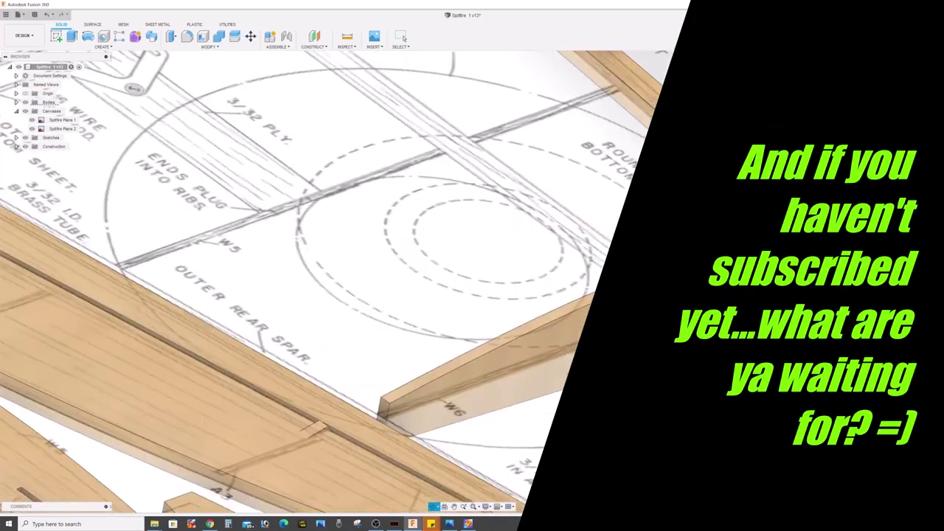
{"action": "middle_click_drag", "start_coordinate": [574, 335], "coordinate": [498, 309], "text": "shift"}
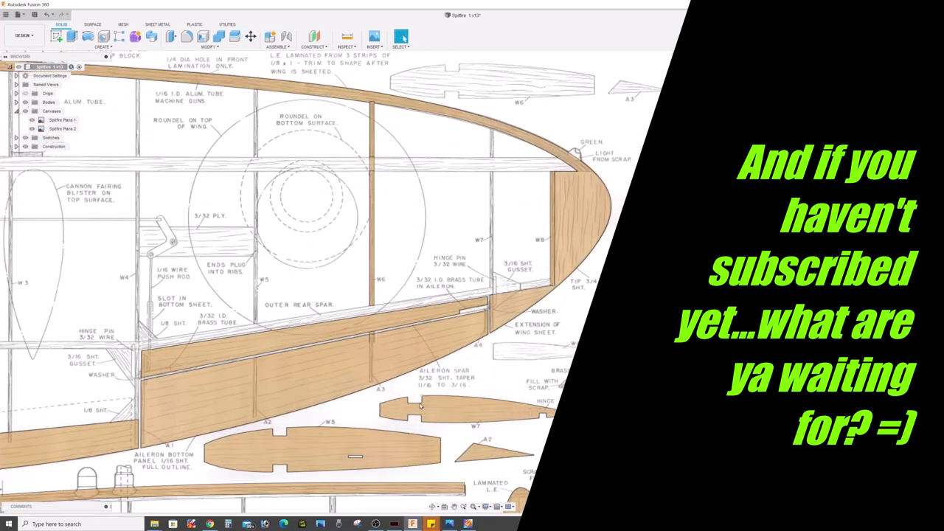
{"action": "mouse_move", "coordinate": [478, 202]}
{"action": "middle_mouse_down", "text": "shift"}
{"action": "mouse_move", "coordinate": [490, 269]}
{"action": "mouse_move", "coordinate": [488, 217]}
{"action": "middle_mouse_up", "text": "shift"}
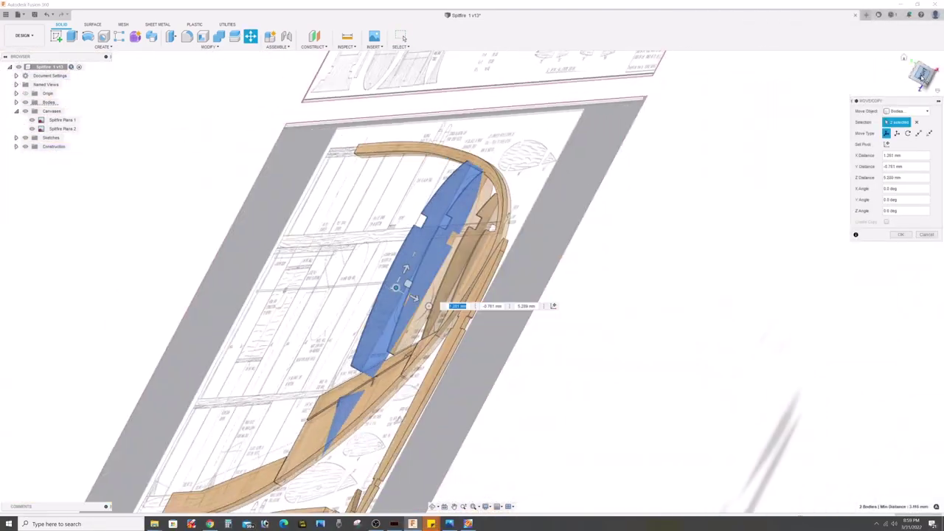
{"action": "left_click", "coordinate": [921, 76]}
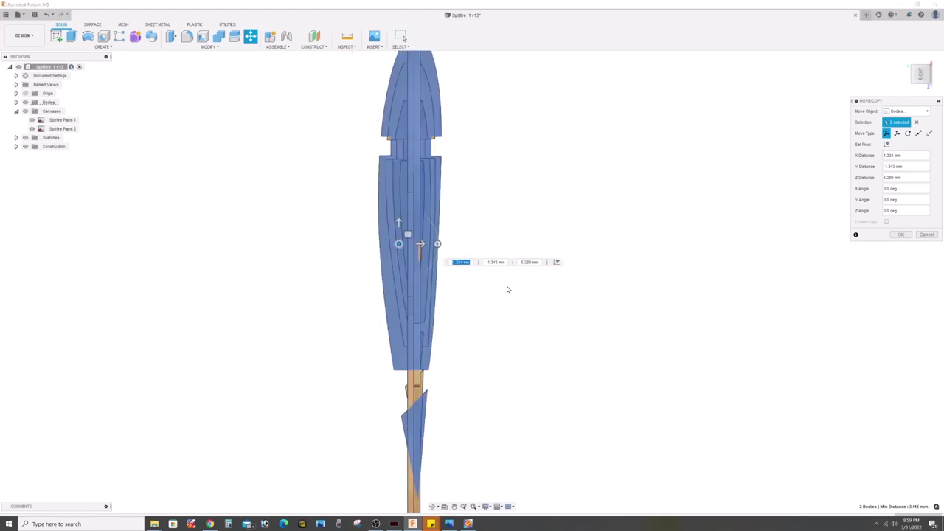
Move the next rib upright onto its inner station and orbit to inspect it.
{"action": "scroll", "coordinate": [337, 131], "scroll_direction": "down", "scroll_amount": 2}
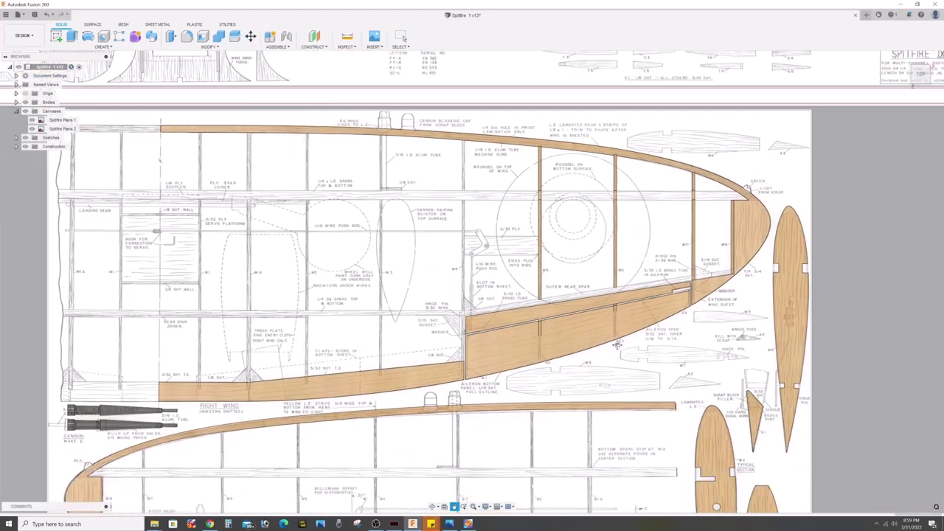
{"action": "right_click", "coordinate": [653, 318]}
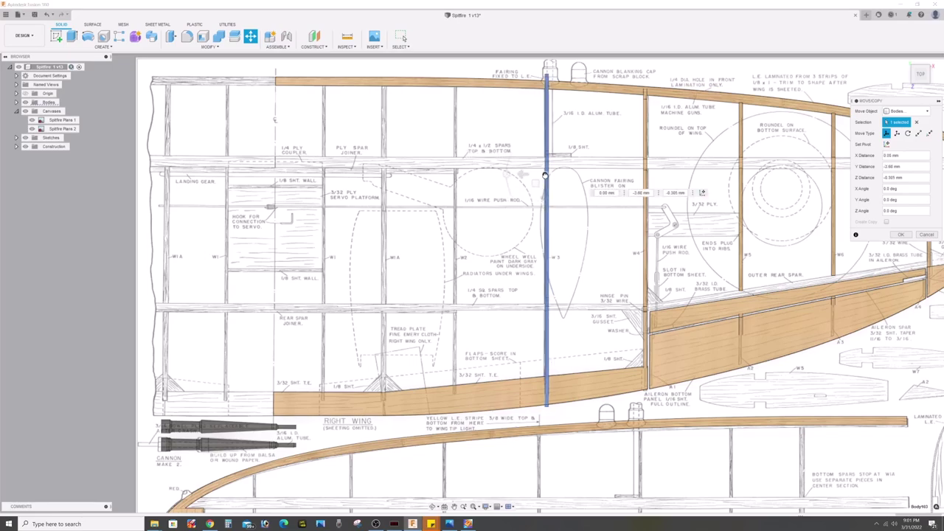
{"action": "left_click", "coordinate": [899, 234]}
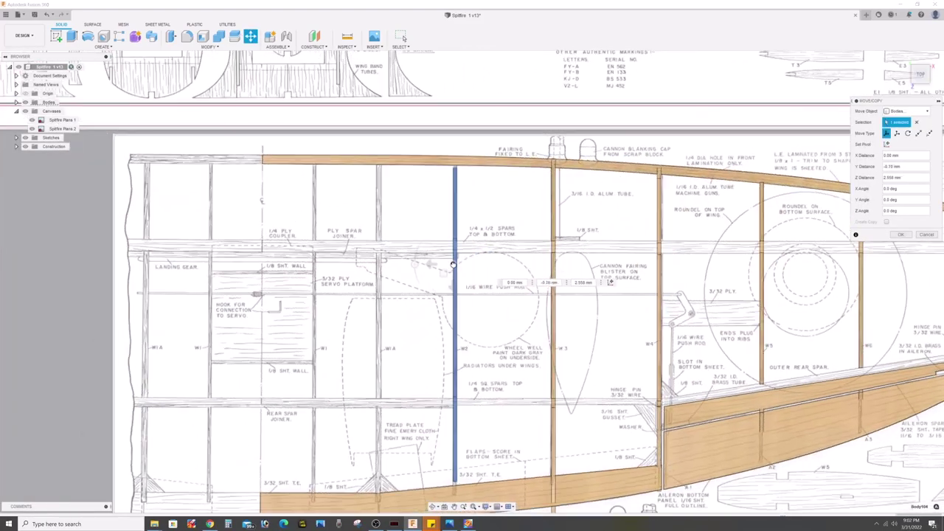
{"action": "scroll", "coordinate": [453, 264], "scroll_direction": "down", "scroll_amount": 5}
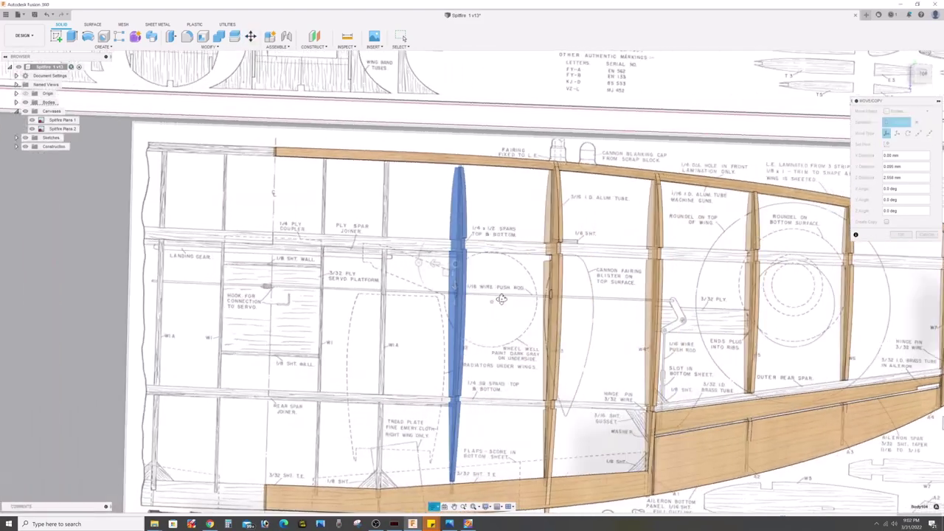
{"action": "scroll", "coordinate": [453, 265], "scroll_direction": "down", "scroll_amount": 5}
{"action": "middle_click_drag", "start_coordinate": [480, 332], "coordinate": [480, 295]}
{"action": "middle_click_drag", "start_coordinate": [516, 332], "coordinate": [584, 394], "text": "shift"}
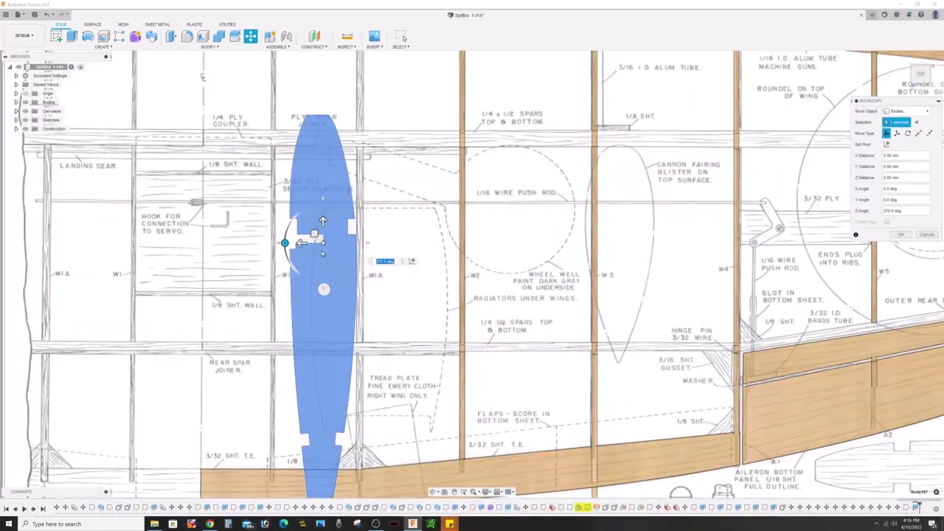
{"action": "middle_click_drag", "start_coordinate": [323, 253], "coordinate": [321, 301]}
{"action": "mouse_move", "coordinate": [408, 284]}
{"action": "middle_mouse_down", "text": "shift"}
{"action": "mouse_move", "coordinate": [407, 241]}
{"action": "mouse_move", "coordinate": [519, 147]}
{"action": "middle_mouse_up", "text": "shift"}
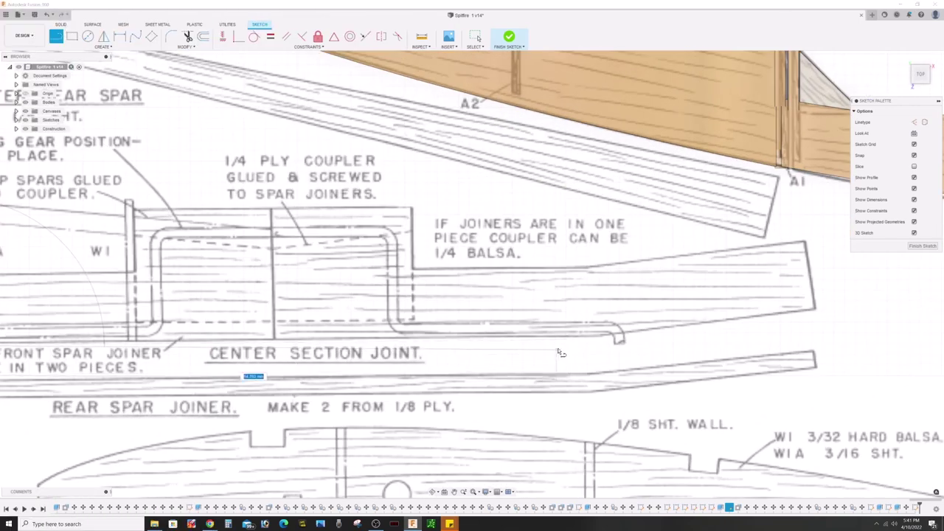
Trace the spar joiner outline with lines from the joint corner to the spar's left end.
{"action": "scroll", "coordinate": [587, 341], "scroll_direction": "down", "scroll_amount": 2}
{"action": "scroll", "coordinate": [568, 342], "scroll_direction": "up", "scroll_amount": 3}
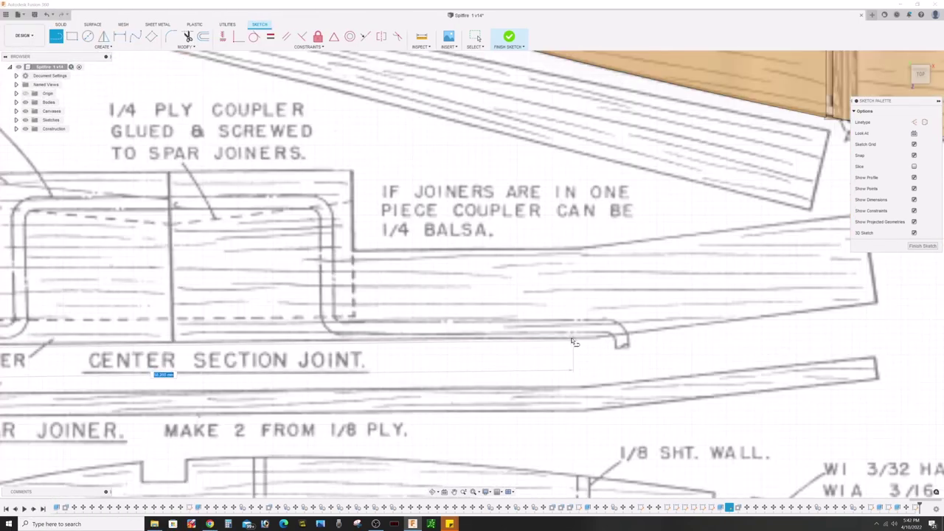
{"action": "scroll", "coordinate": [580, 343], "scroll_direction": "up", "scroll_amount": 3}
{"action": "scroll", "coordinate": [580, 344], "scroll_direction": "down", "scroll_amount": 3}
{"action": "left_click", "coordinate": [811, 314]}
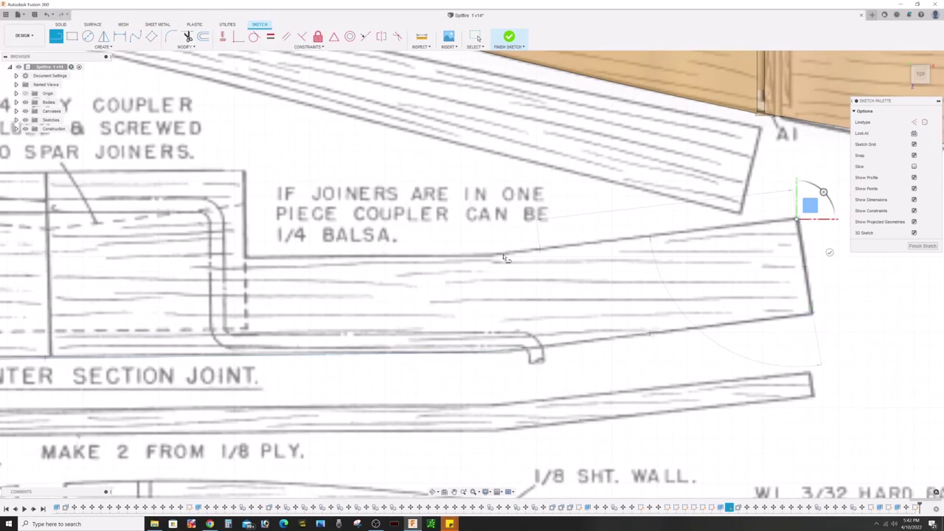
{"action": "middle_click_drag", "start_coordinate": [231, 191], "coordinate": [696, 219]}
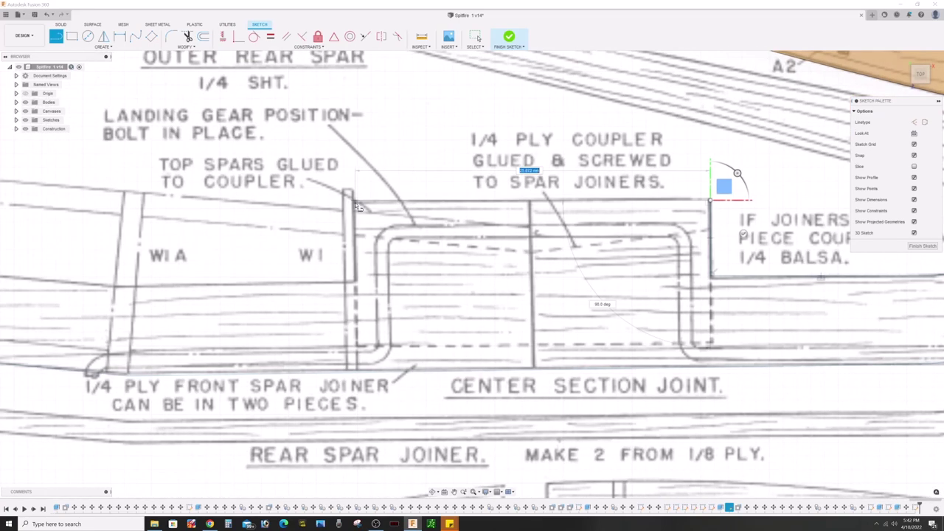
{"action": "scroll", "coordinate": [352, 260], "scroll_direction": "up", "scroll_amount": 1}
{"action": "mouse_move", "coordinate": [146, 289]}
{"action": "middle_mouse_down"}
{"action": "mouse_move", "coordinate": [352, 260]}
{"action": "mouse_move", "coordinate": [612, 295]}
{"action": "middle_mouse_up"}
{"action": "left_click", "coordinate": [332, 263]}
{"action": "left_click", "coordinate": [249, 267]}
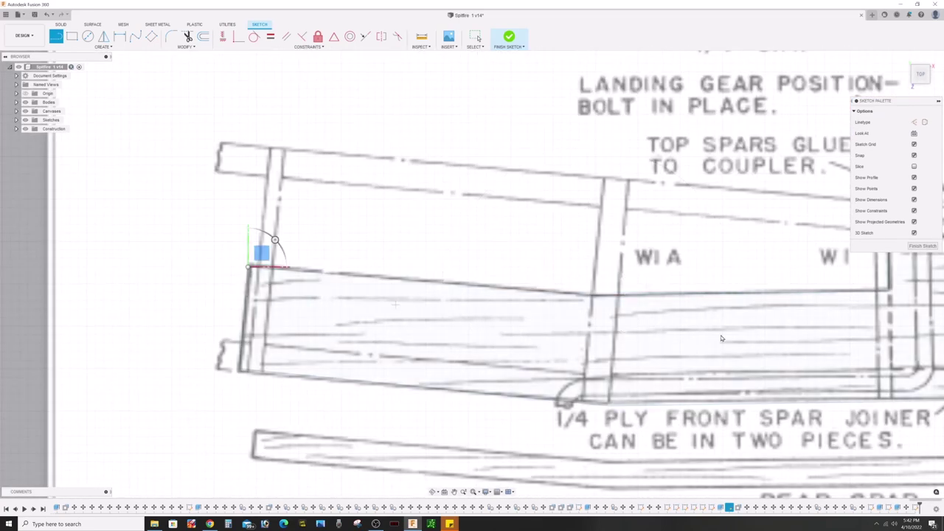
{"action": "key", "text": "Escape"}
Close the spar joiner profile and finish the sketch.
{"action": "scroll", "coordinate": [722, 339], "scroll_direction": "down", "scroll_amount": 5}
{"action": "left_click", "coordinate": [477, 326]}
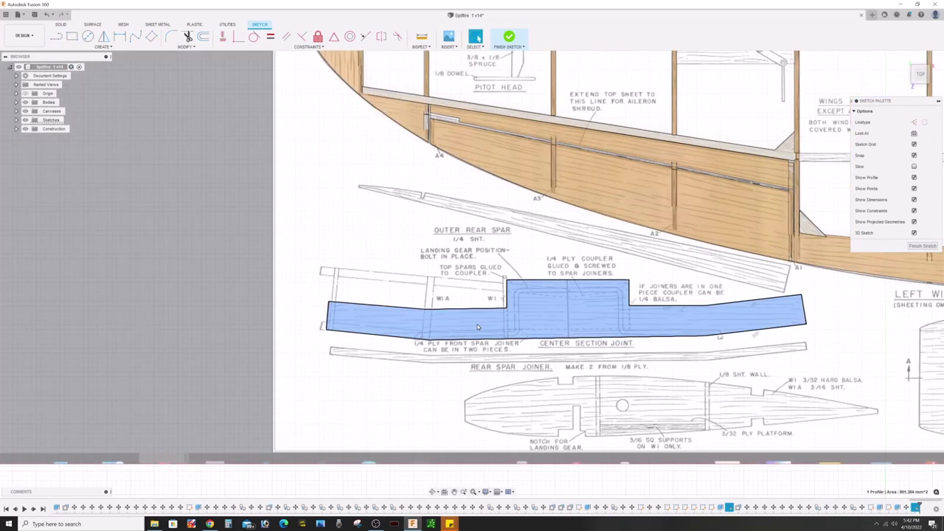
{"action": "left_click", "coordinate": [922, 246]}
{"action": "scroll", "coordinate": [524, 364], "scroll_direction": "up", "scroll_amount": 5}
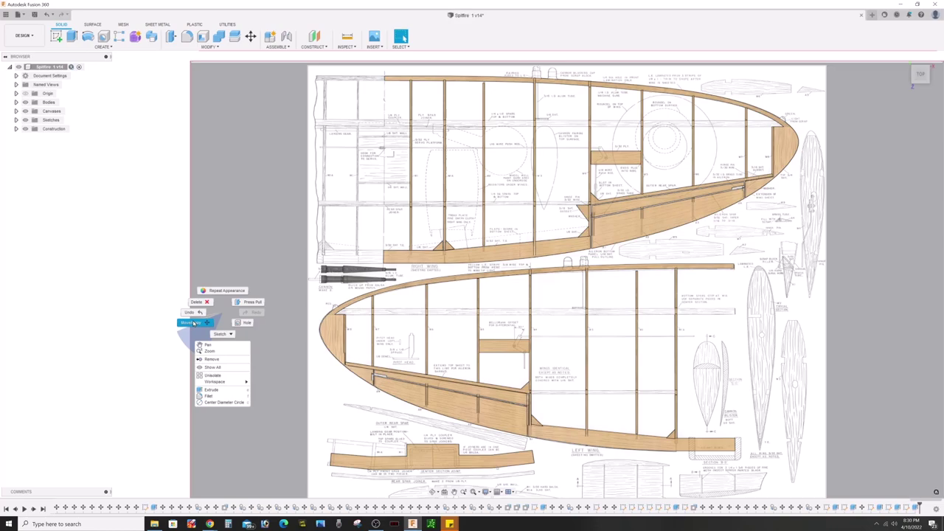
Move the spar joiner body onto the wing's spar line.
{"action": "left_click", "coordinate": [192, 323]}
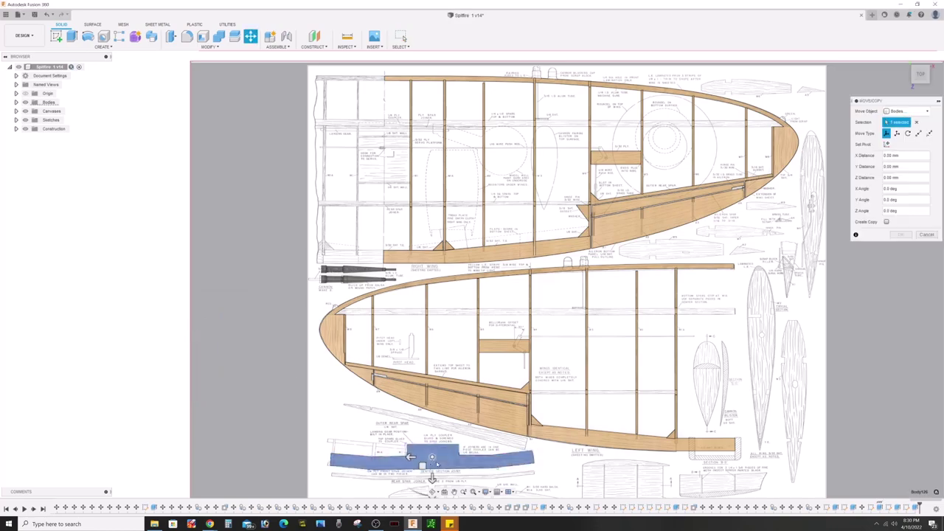
{"action": "left_click_drag", "start_coordinate": [399, 174], "coordinate": [402, 214]}
{"action": "middle_click_drag", "start_coordinate": [402, 214], "coordinate": [420, 162], "text": "shift"}
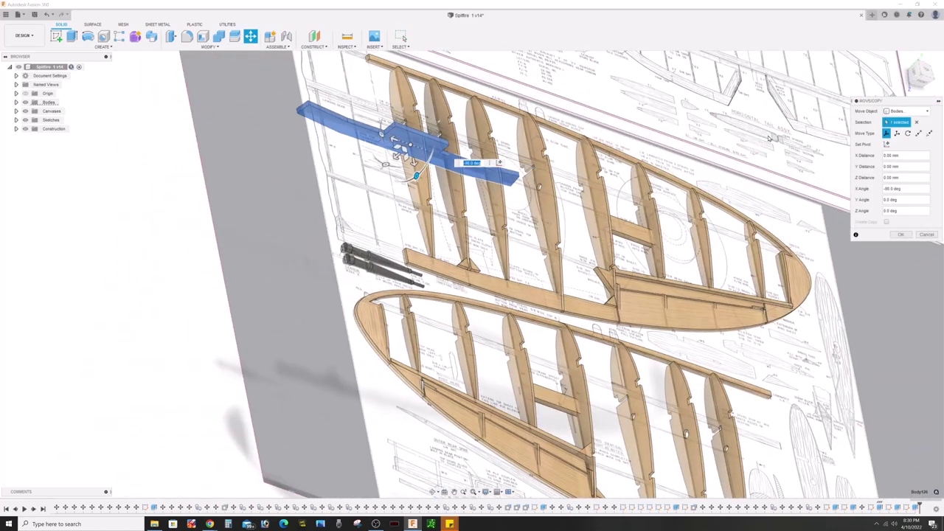
{"action": "left_click", "coordinate": [921, 74]}
{"action": "middle_click_drag", "start_coordinate": [584, 232], "coordinate": [741, 185], "text": "shift"}
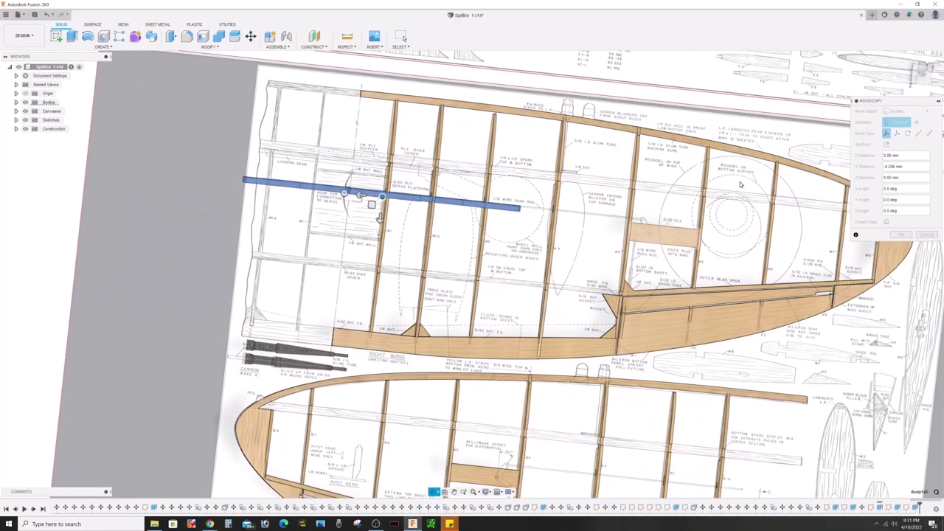
{"action": "left_click", "coordinate": [922, 74]}
{"action": "scroll", "coordinate": [346, 203], "scroll_direction": "up", "scroll_amount": 3}
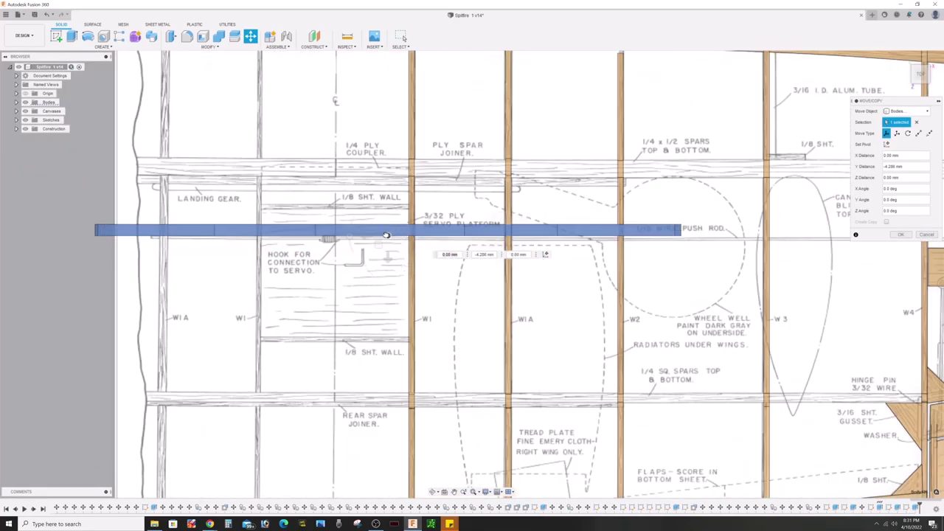
{"action": "scroll", "coordinate": [346, 203], "scroll_direction": "up", "scroll_amount": 2}
{"action": "left_click_drag", "start_coordinate": [343, 198], "coordinate": [333, 190]}
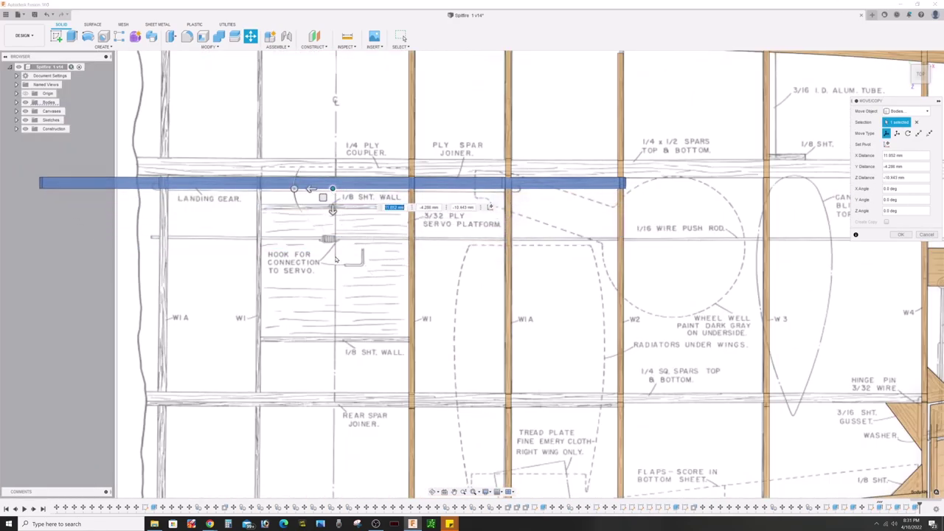
{"action": "scroll", "coordinate": [336, 260], "scroll_direction": "down", "scroll_amount": 3}
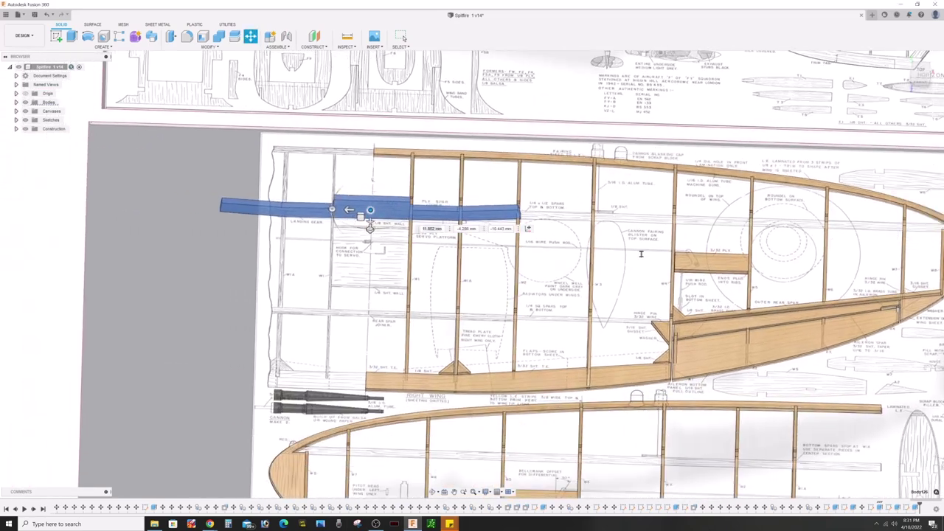
{"action": "key", "text": "Return"}
Move the lower wing half's bodies up beside the upper half and align them.
{"action": "scroll", "coordinate": [516, 273], "scroll_direction": "down", "scroll_amount": 3}
{"action": "middle_click_drag", "start_coordinate": [527, 278], "coordinate": [468, 167]}
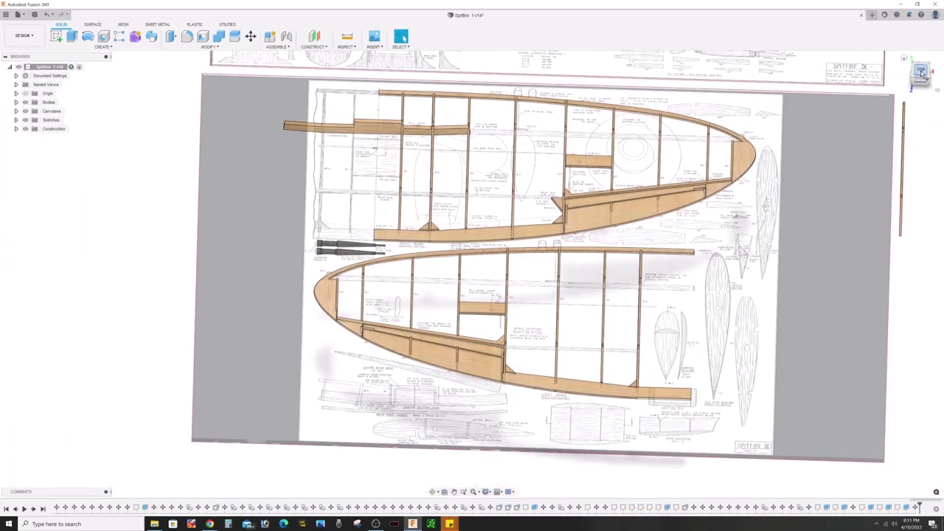
{"action": "scroll", "coordinate": [315, 263], "scroll_direction": "up", "scroll_amount": 3}
{"action": "key", "text": "m"}
{"action": "left_click", "coordinate": [343, 175]}
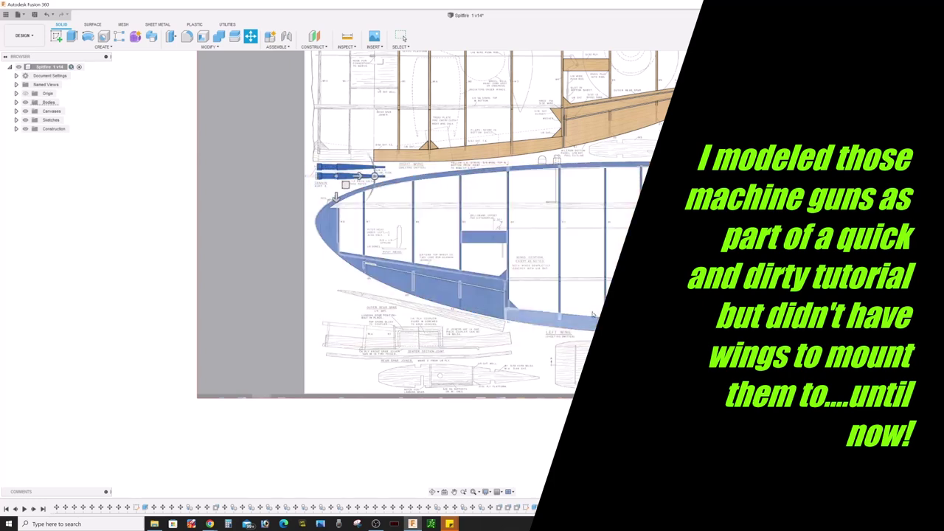
{"action": "middle_click_drag", "start_coordinate": [352, 204], "coordinate": [391, 299]}
{"action": "left_click_drag", "start_coordinate": [391, 300], "coordinate": [66, 107]}
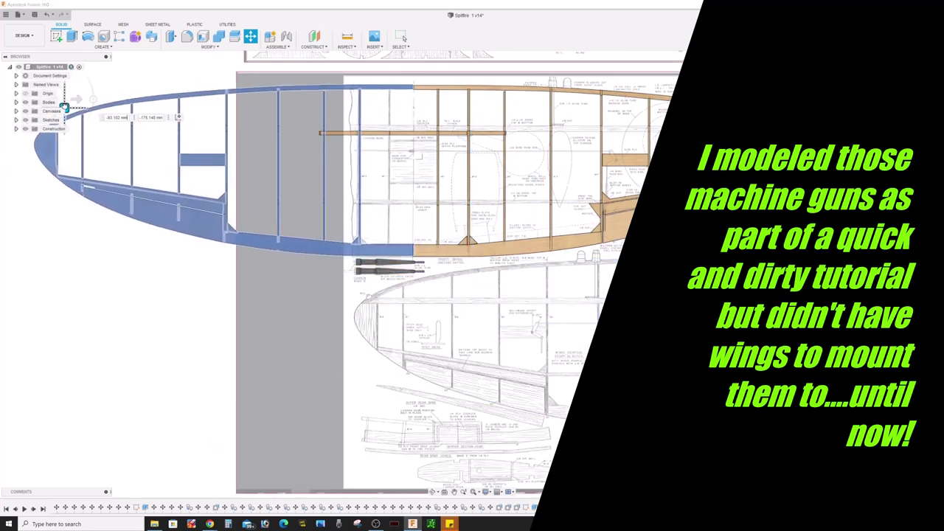
{"action": "middle_click_drag", "start_coordinate": [221, 290], "coordinate": [238, 361]}
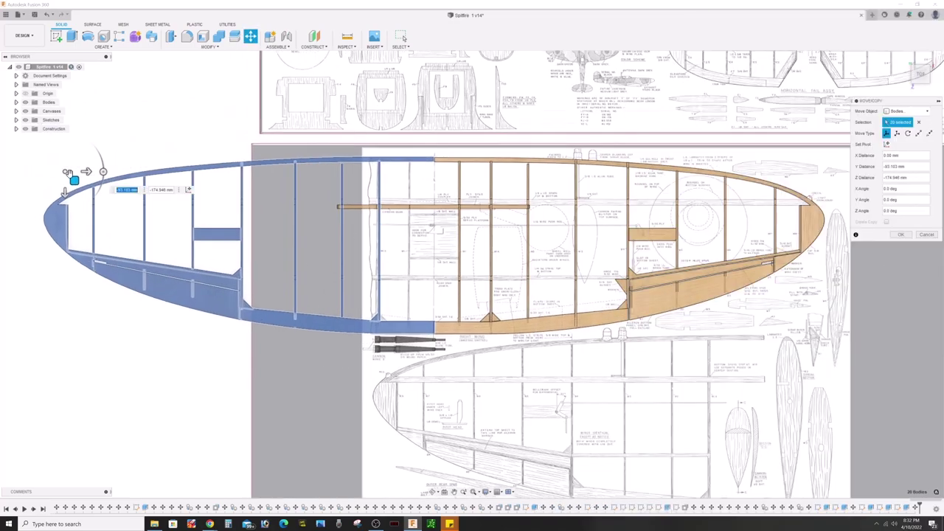
{"action": "key", "text": "Return"}
Orbit around the joined wing and fuselage to check alignment, ending in top view.
{"action": "scroll", "coordinate": [472, 266], "scroll_direction": "up", "scroll_amount": 5}
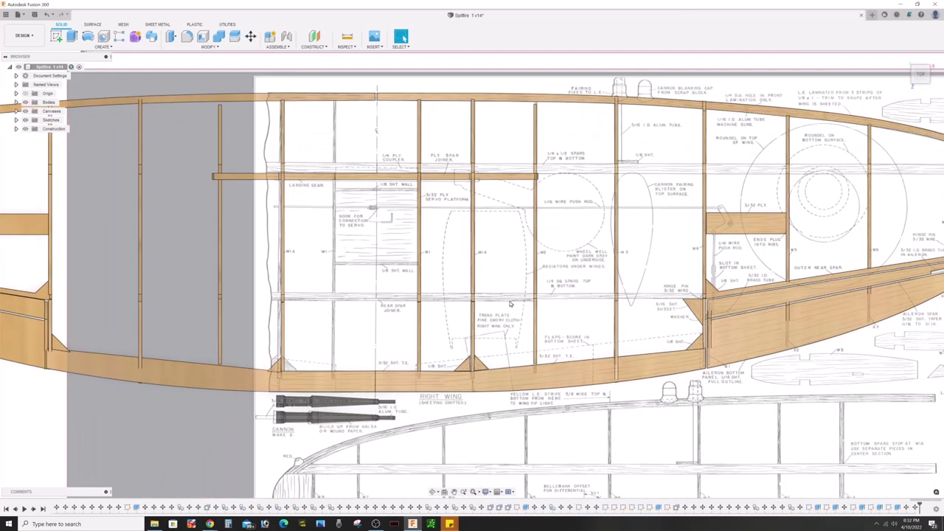
{"action": "scroll", "coordinate": [472, 266], "scroll_direction": "down", "scroll_amount": 5}
{"action": "middle_click_drag", "start_coordinate": [473, 265], "coordinate": [534, 270], "text": "shift"}
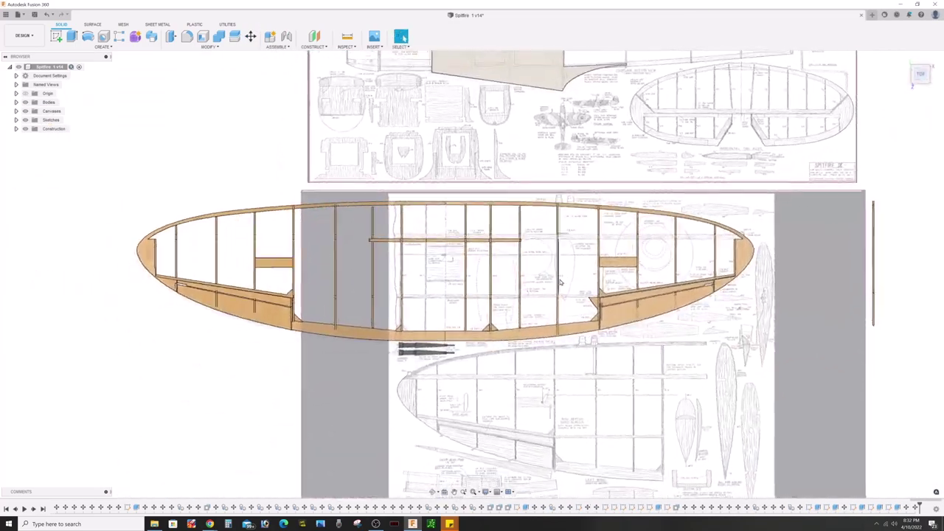
{"action": "scroll", "coordinate": [483, 177], "scroll_direction": "up", "scroll_amount": 3}
{"action": "scroll", "coordinate": [483, 177], "scroll_direction": "up", "scroll_amount": 3}
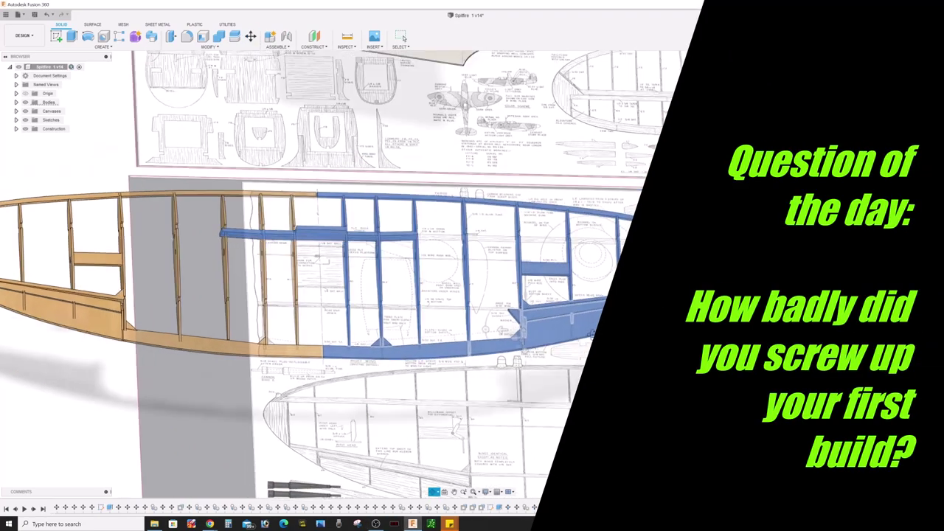
{"action": "middle_click_drag", "start_coordinate": [378, 143], "coordinate": [545, 413], "text": "shift"}
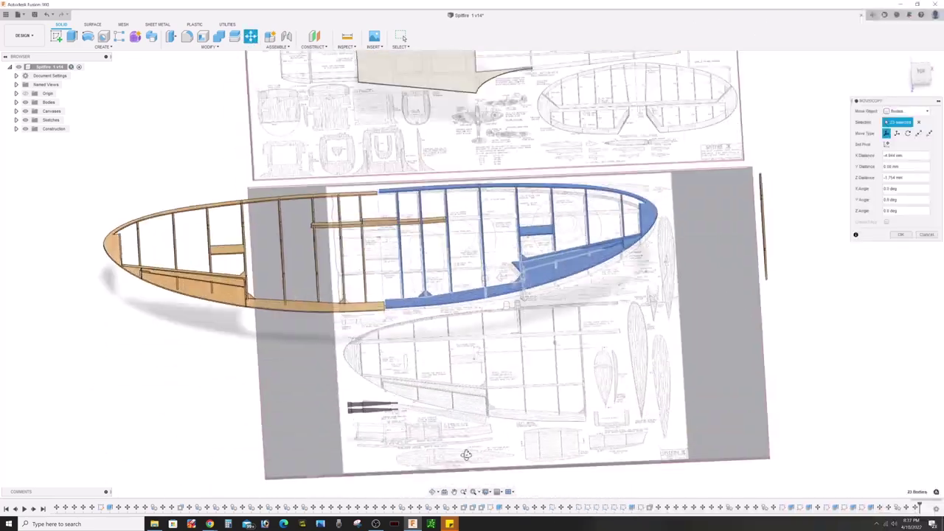
{"action": "middle_click_drag", "start_coordinate": [466, 455], "coordinate": [457, 362], "text": "shift"}
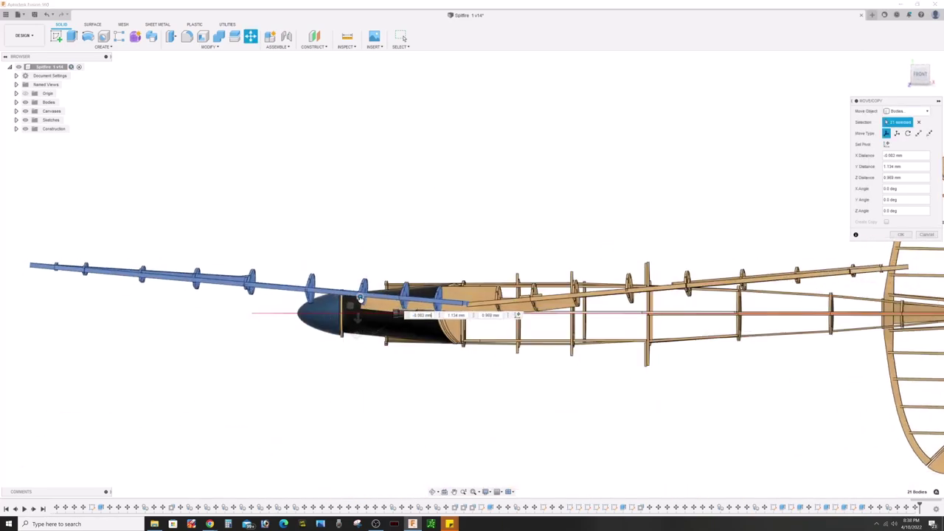
Bring the fuselage nose area into closer view.
{"action": "middle_click_drag", "start_coordinate": [360, 298], "coordinate": [334, 313], "text": "shift"}
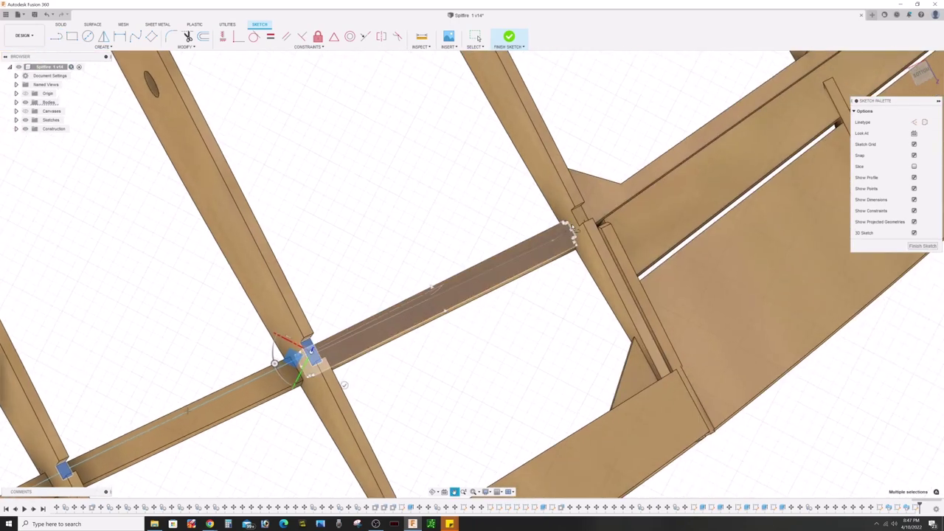
Move the selected spar faces to close the notch gaps at the rib crossing.
{"action": "key", "text": "m"}
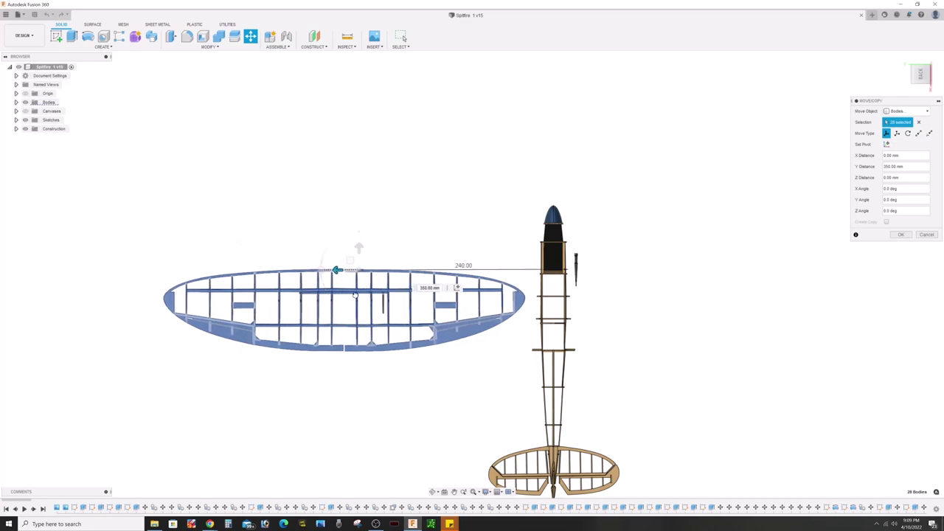
Shift all 28 wing bodies 350 mm along Y onto the fuselage and orbit to inspect.
{"action": "scroll", "coordinate": [526, 312], "scroll_direction": "up", "scroll_amount": 5}
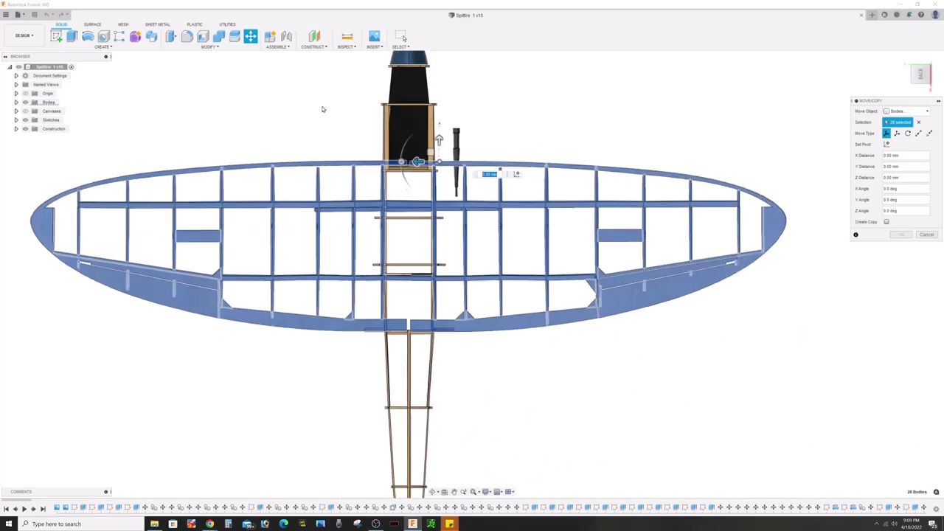
{"action": "mouse_move", "coordinate": [332, 121]}
{"action": "middle_mouse_down", "text": "shift"}
{"action": "mouse_move", "coordinate": [340, 148]}
{"action": "mouse_move", "coordinate": [366, 76]}
{"action": "mouse_move", "coordinate": [488, 118]}
{"action": "middle_mouse_up", "text": "shift"}
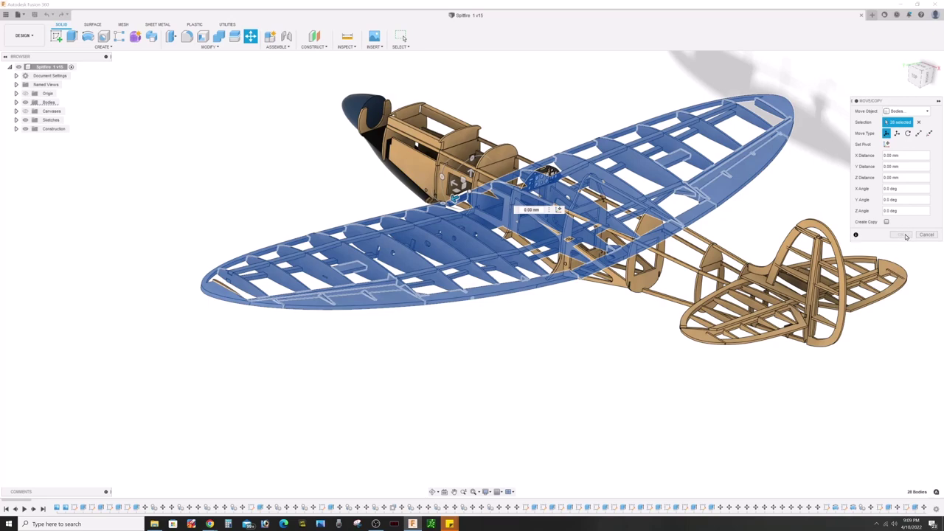
{"action": "left_click", "coordinate": [906, 236]}
{"action": "mouse_move", "coordinate": [563, 333]}
{"action": "middle_mouse_down", "text": "shift"}
{"action": "mouse_move", "coordinate": [582, 328]}
{"action": "mouse_move", "coordinate": [570, 345]}
{"action": "mouse_move", "coordinate": [454, 380]}
{"action": "middle_mouse_up", "text": "shift"}
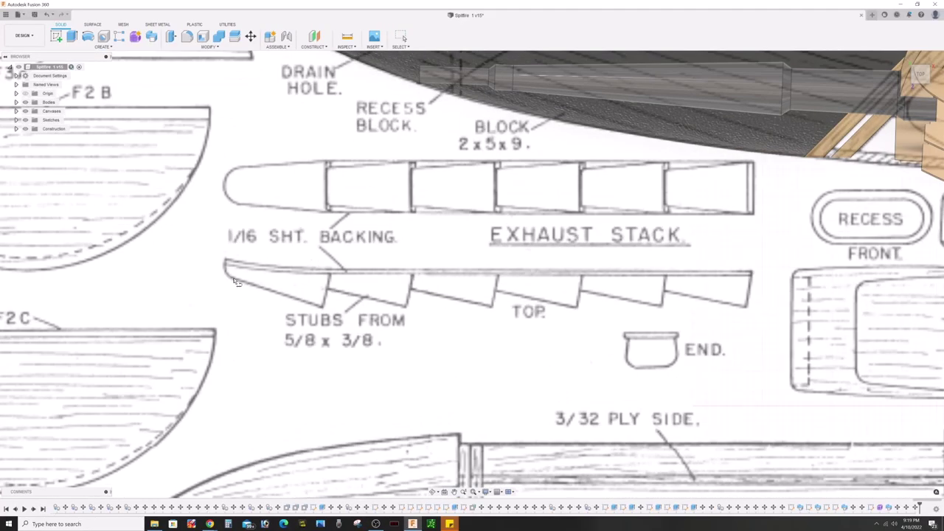
Finish tracing the exhaust stub outline over the plan.
{"action": "scroll", "coordinate": [236, 283], "scroll_direction": "up", "scroll_amount": 3}
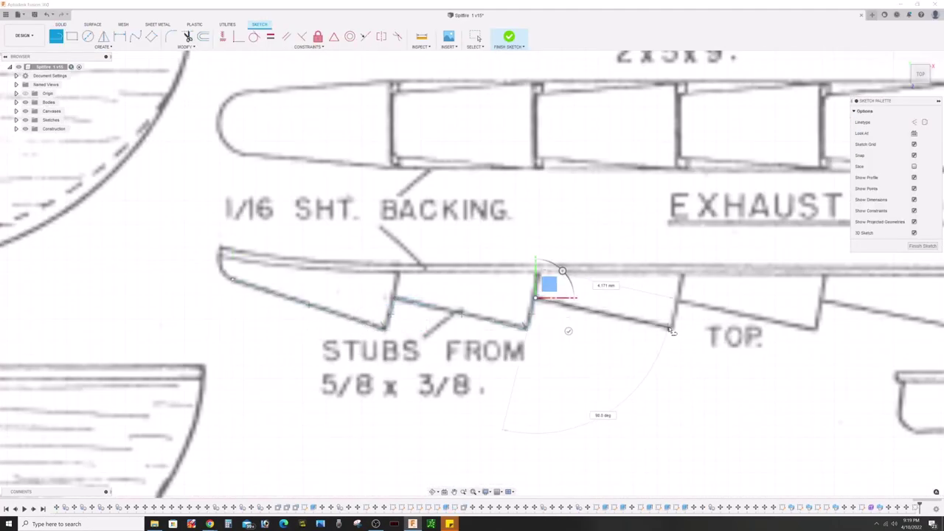
{"action": "middle_click_drag", "start_coordinate": [687, 305], "coordinate": [564, 346]}
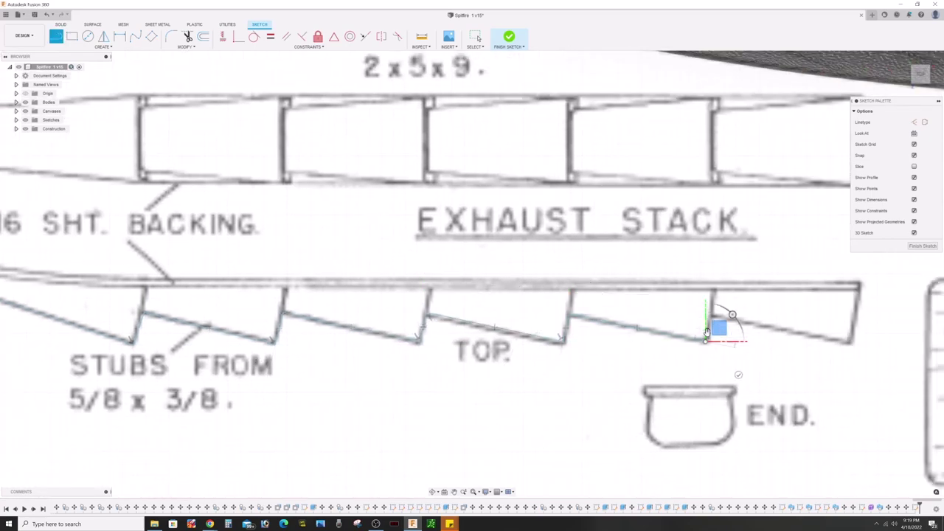
{"action": "scroll", "coordinate": [499, 306], "scroll_direction": "down", "scroll_amount": 2}
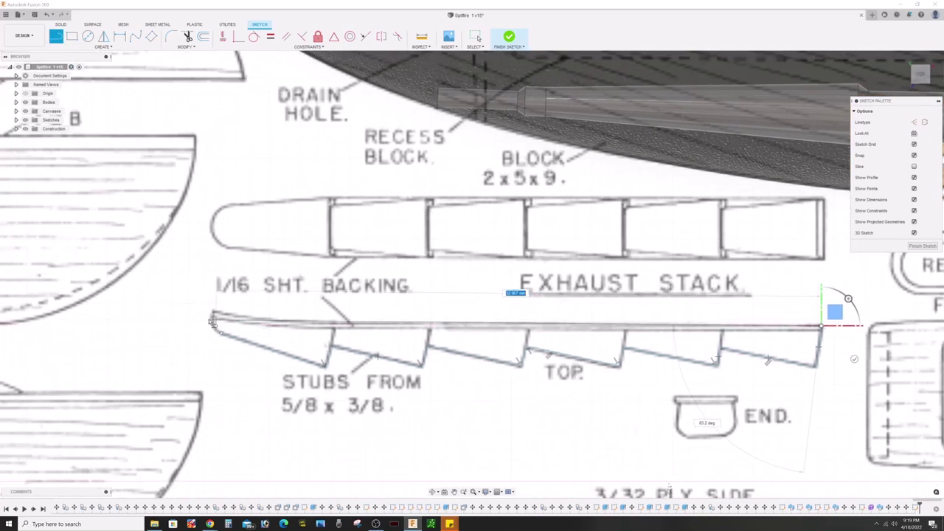
{"action": "scroll", "coordinate": [231, 348], "scroll_direction": "up", "scroll_amount": 3}
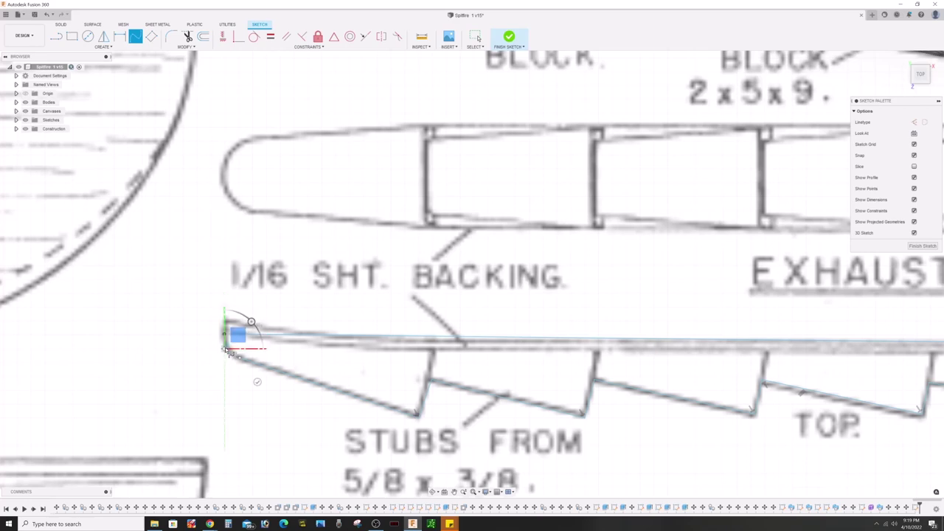
{"action": "scroll", "coordinate": [272, 391], "scroll_direction": "up", "scroll_amount": 3}
{"action": "scroll", "coordinate": [229, 334], "scroll_direction": "down", "scroll_amount": 5}
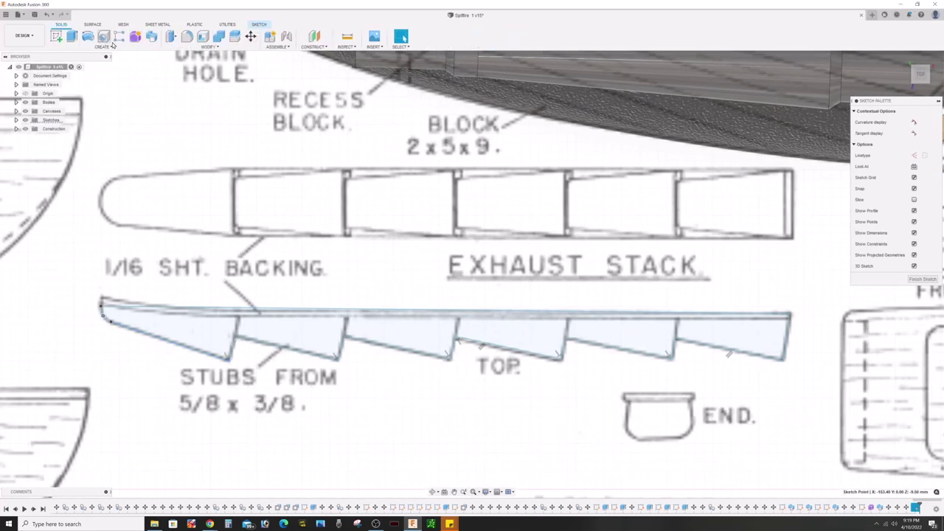
Revolve the stub outline 180° about its top line into solid stub bodies.
{"action": "left_click", "coordinate": [65, 96]}
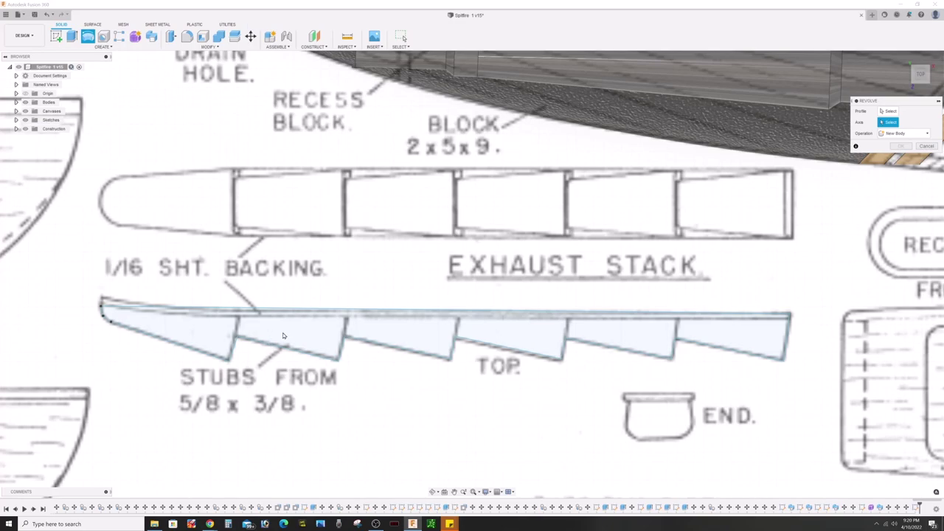
{"action": "left_click", "coordinate": [384, 342]}
{"action": "left_click", "coordinate": [469, 314]}
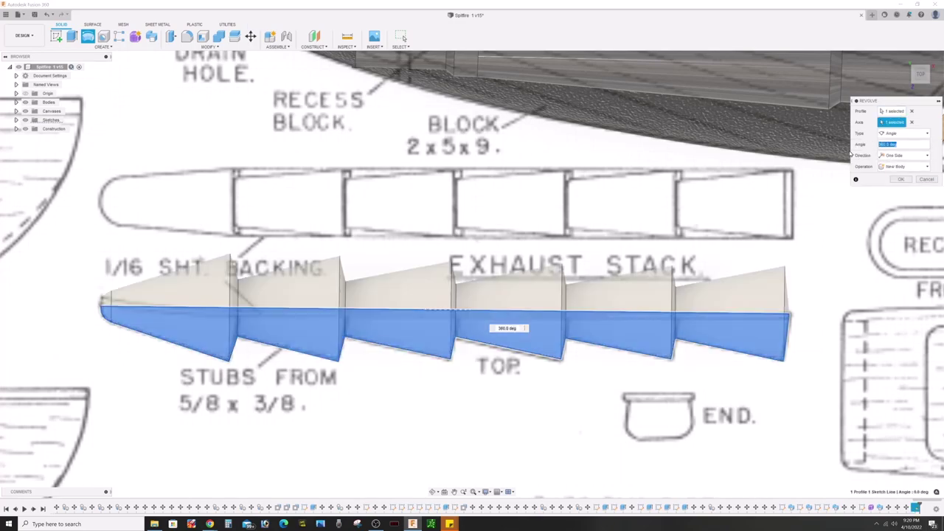
{"action": "scroll", "coordinate": [452, 383], "scroll_direction": "down", "scroll_amount": 5}
{"action": "scroll", "coordinate": [452, 383], "scroll_direction": "up", "scroll_amount": 3}
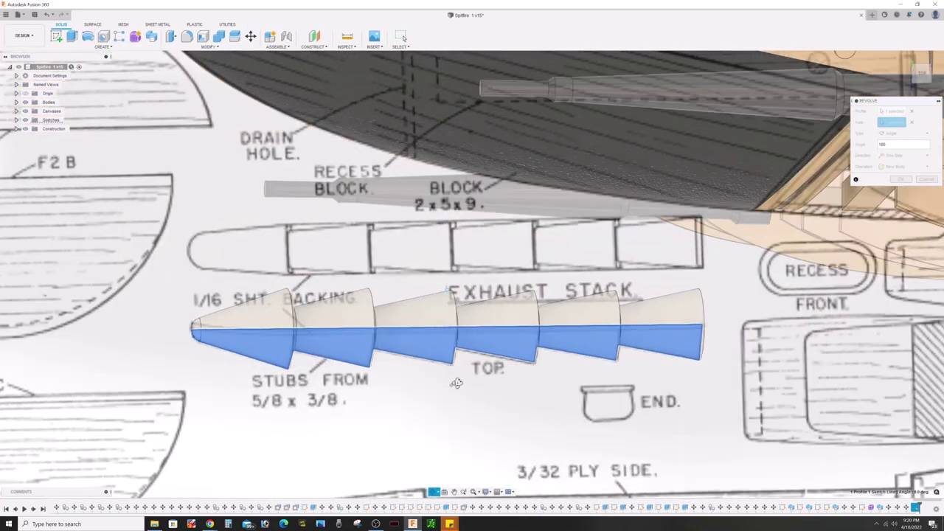
{"action": "scroll", "coordinate": [452, 383], "scroll_direction": "down", "scroll_amount": 2}
{"action": "scroll", "coordinate": [452, 383], "scroll_direction": "down", "scroll_amount": 1}
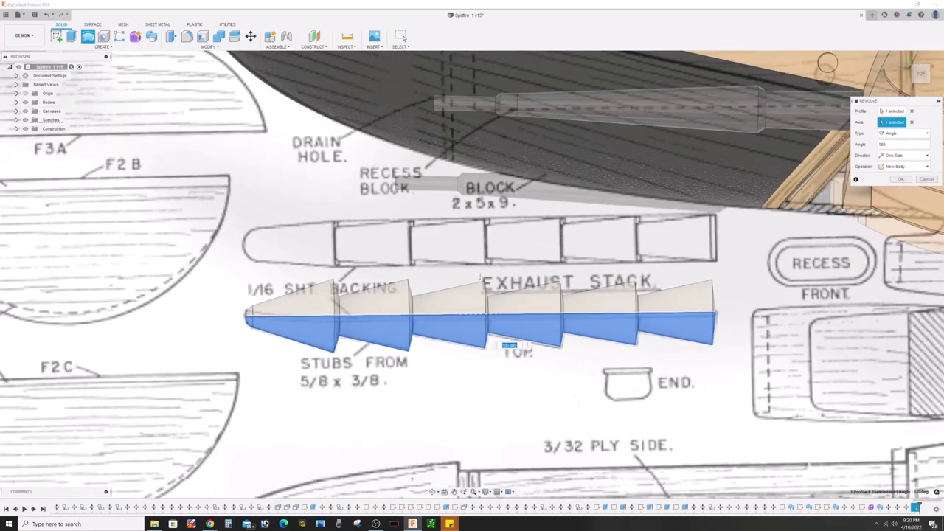
{"action": "key", "text": "Return"}
{"action": "scroll", "coordinate": [371, 327], "scroll_direction": "down", "scroll_amount": 1}
{"action": "left_click", "coordinate": [368, 284]}
Move the exhaust stubs up onto the nose beside the motor plate.
{"action": "key", "text": "m"}
{"action": "scroll", "coordinate": [559, 298], "scroll_direction": "up", "scroll_amount": 2}
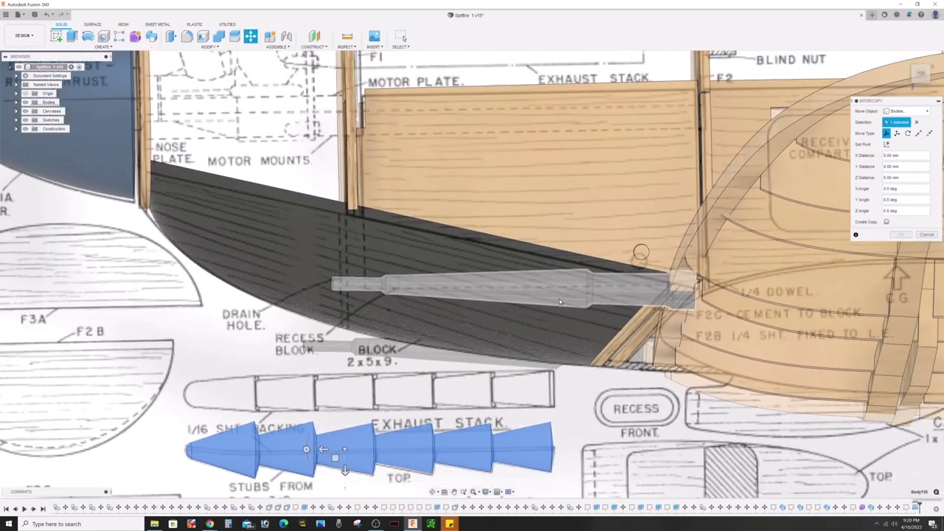
{"action": "left_click_drag", "start_coordinate": [443, 406], "coordinate": [488, 204]}
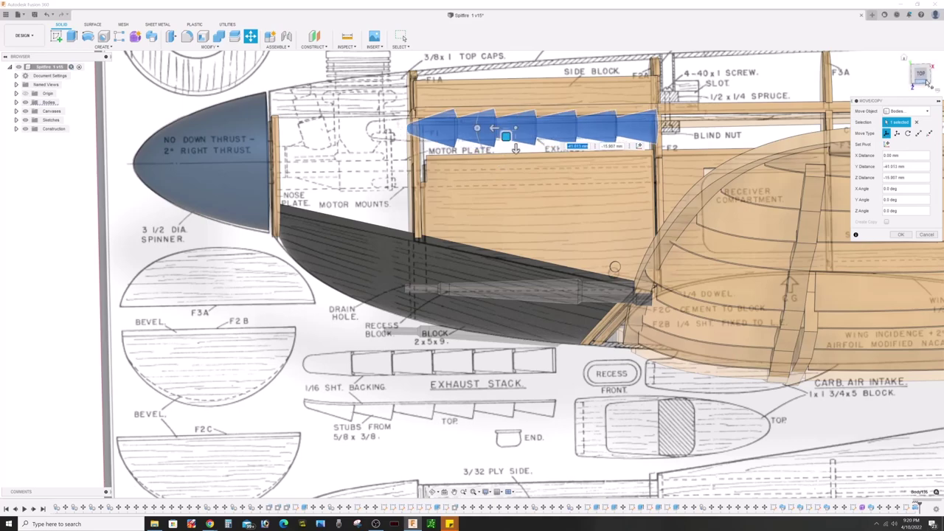
{"action": "mouse_move", "coordinate": [516, 148]}
{"action": "middle_mouse_down"}
{"action": "mouse_move", "coordinate": [475, 203]}
{"action": "mouse_move", "coordinate": [455, 264]}
{"action": "mouse_move", "coordinate": [483, 258]}
{"action": "mouse_move", "coordinate": [529, 270]}
{"action": "mouse_move", "coordinate": [483, 116]}
{"action": "middle_mouse_up"}
{"action": "key", "text": "Return"}
Check the stubs from the front and side, then commit their final position.
{"action": "right_click", "coordinate": [443, 172]}
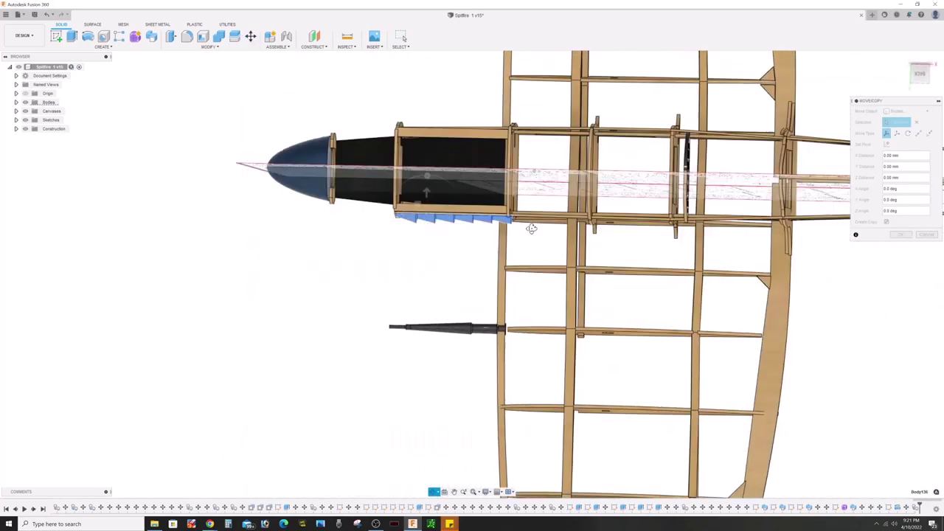
{"action": "middle_click_drag", "start_coordinate": [422, 269], "coordinate": [443, 243], "text": "shift"}
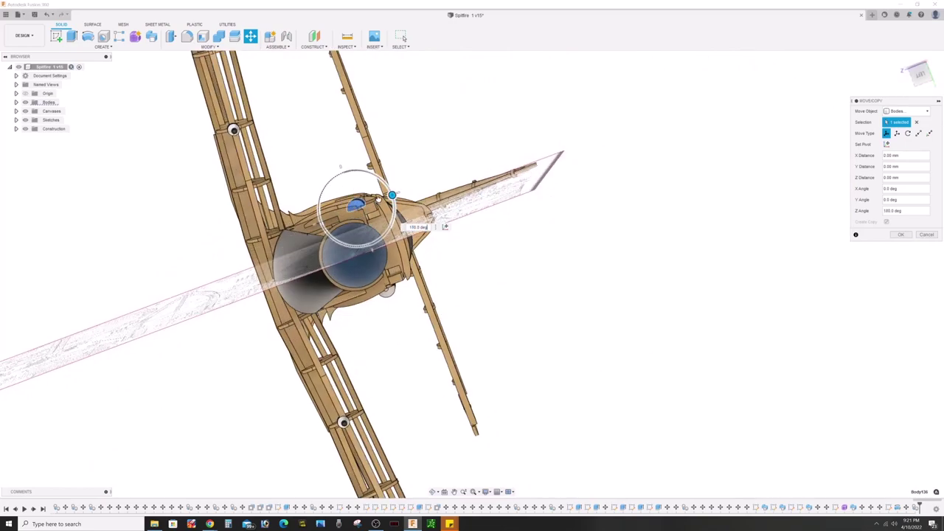
{"action": "mouse_move", "coordinate": [379, 196]}
{"action": "middle_mouse_down", "text": "shift"}
{"action": "mouse_move", "coordinate": [419, 240]}
{"action": "mouse_move", "coordinate": [413, 222]}
{"action": "mouse_move", "coordinate": [543, 209]}
{"action": "middle_mouse_up", "text": "shift"}
{"action": "scroll", "coordinate": [420, 240], "scroll_direction": "up", "scroll_amount": 3}
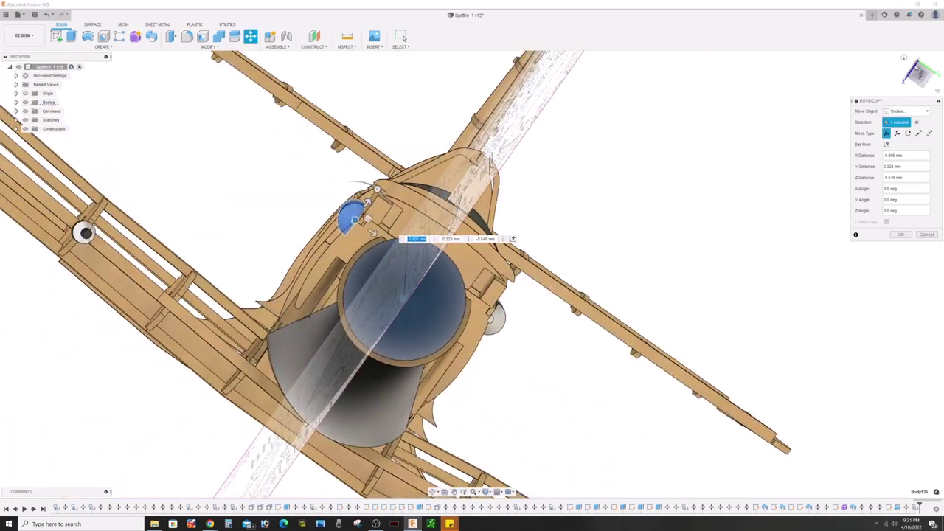
{"action": "left_click", "coordinate": [899, 235]}
{"action": "middle_click_drag", "start_coordinate": [652, 278], "coordinate": [526, 279], "text": "shift"}
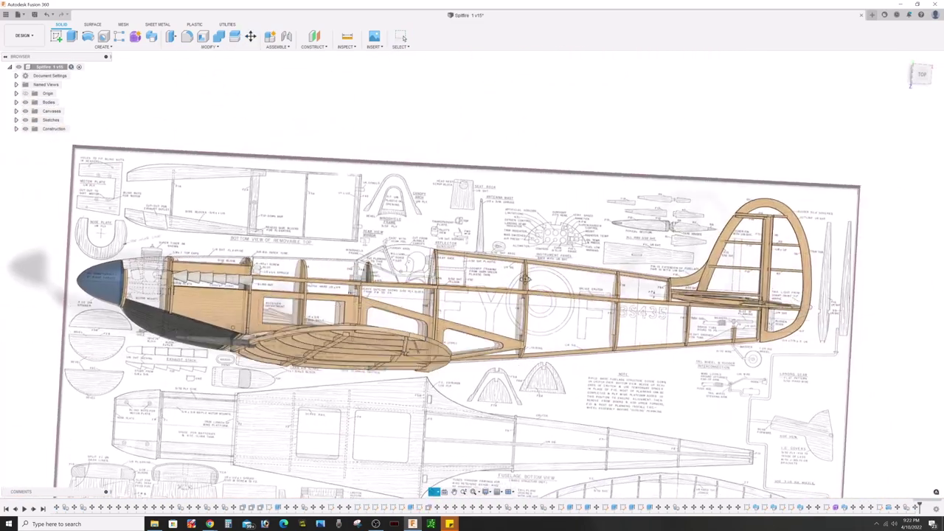
Trace the straight edges of the landing gear cover on the blueprint side view.
{"action": "scroll", "coordinate": [597, 260], "scroll_direction": "up", "scroll_amount": 3}
{"action": "scroll", "coordinate": [598, 260], "scroll_direction": "up", "scroll_amount": 3}
{"action": "scroll", "coordinate": [597, 260], "scroll_direction": "up", "scroll_amount": 3}
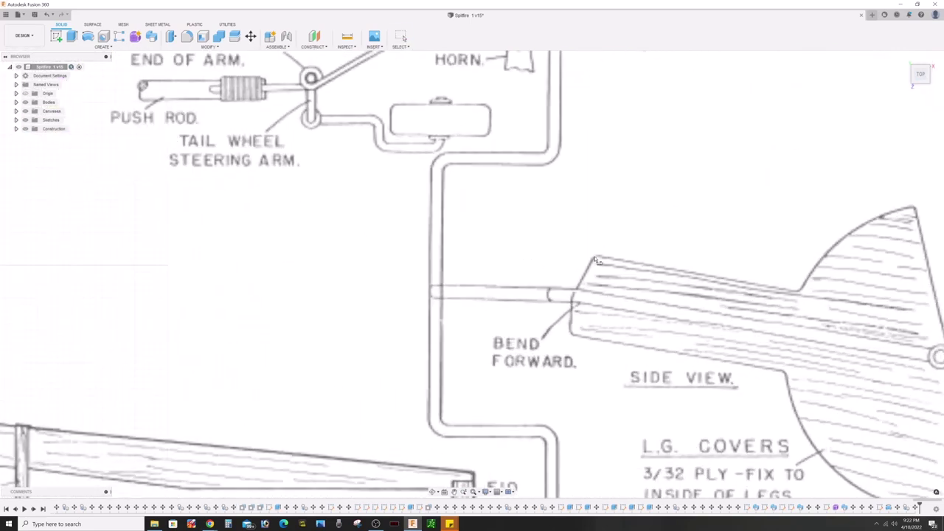
{"action": "left_click", "coordinate": [594, 258]}
{"action": "middle_click_drag", "start_coordinate": [840, 357], "coordinate": [572, 316]}
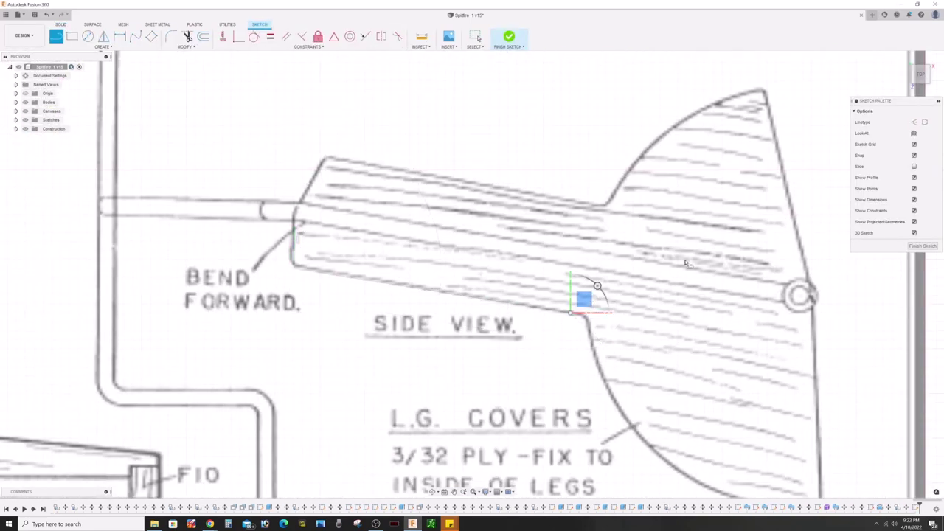
{"action": "middle_click_drag", "start_coordinate": [687, 263], "coordinate": [485, 239]}
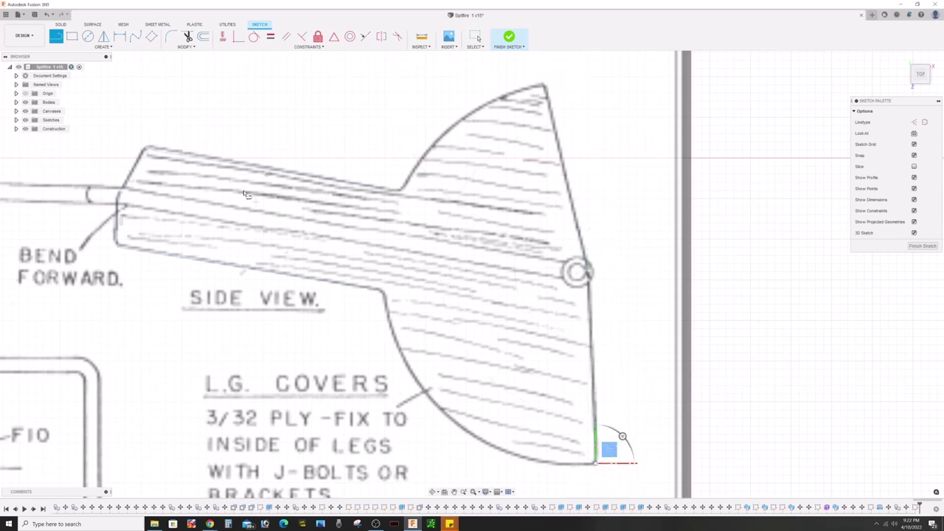
{"action": "key", "text": "Escape"}
Trace the cover's curved edge with a spline to close the outline.
{"action": "scroll", "coordinate": [145, 111], "scroll_direction": "up", "scroll_amount": 3}
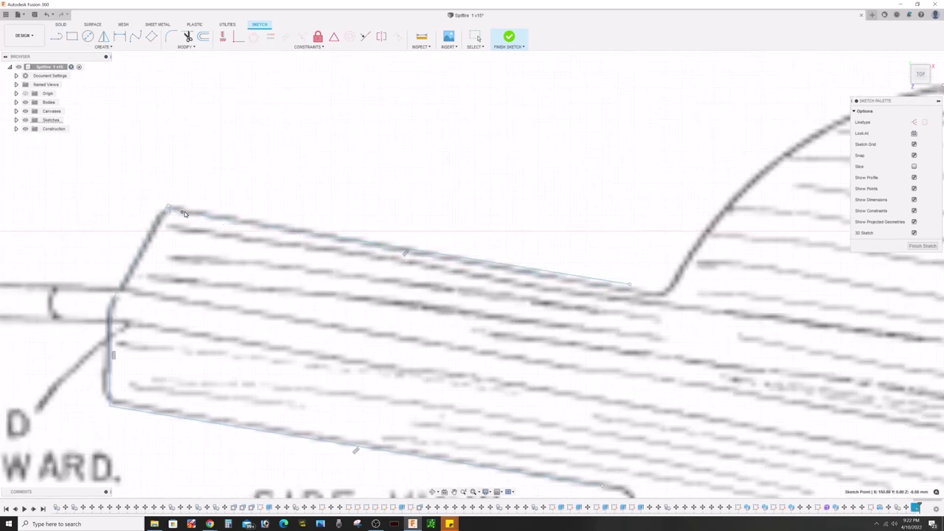
{"action": "scroll", "coordinate": [269, 229], "scroll_direction": "down", "scroll_amount": 2}
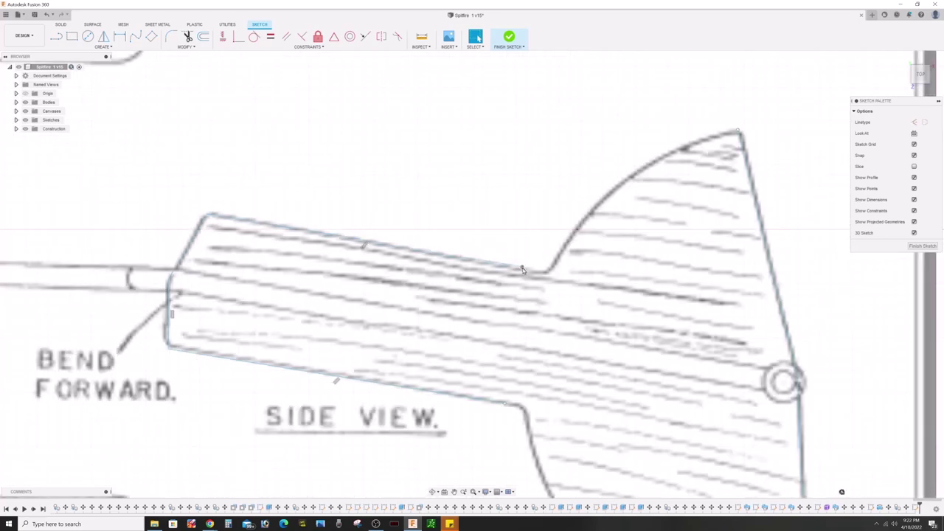
{"action": "scroll", "coordinate": [316, 227], "scroll_direction": "down", "scroll_amount": 2}
{"action": "scroll", "coordinate": [453, 366], "scroll_direction": "up", "scroll_amount": 2}
{"action": "middle_click_drag", "start_coordinate": [454, 366], "coordinate": [340, 245]}
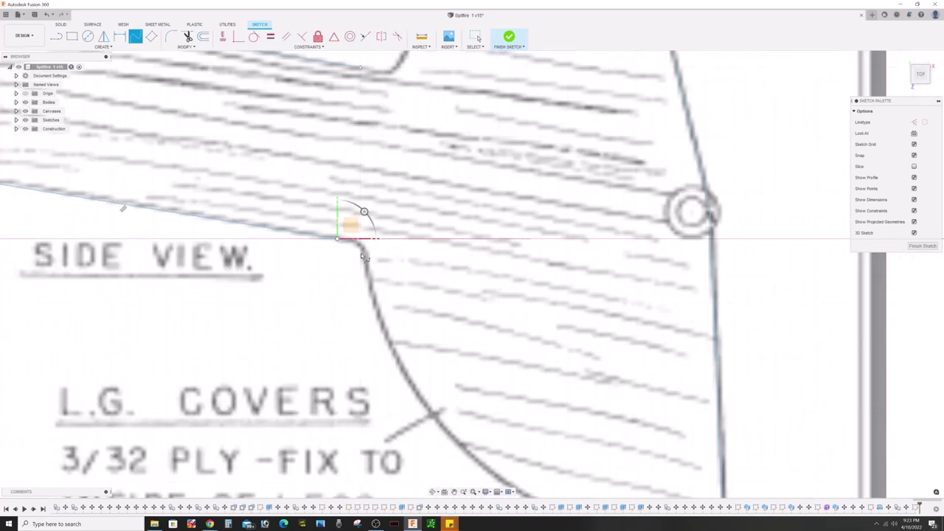
{"action": "scroll", "coordinate": [362, 256], "scroll_direction": "up", "scroll_amount": 2}
{"action": "middle_click_drag", "start_coordinate": [396, 370], "coordinate": [350, 204]}
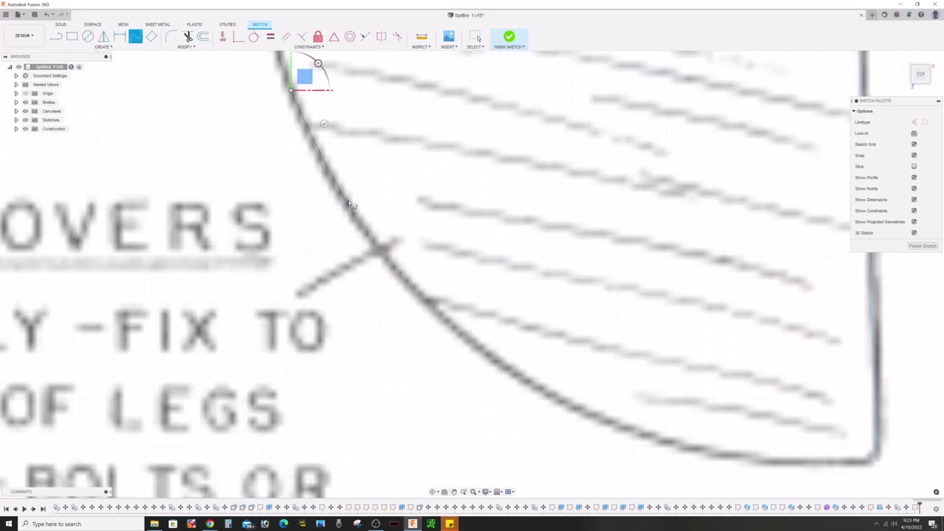
{"action": "middle_click_drag", "start_coordinate": [642, 178], "coordinate": [354, 283]}
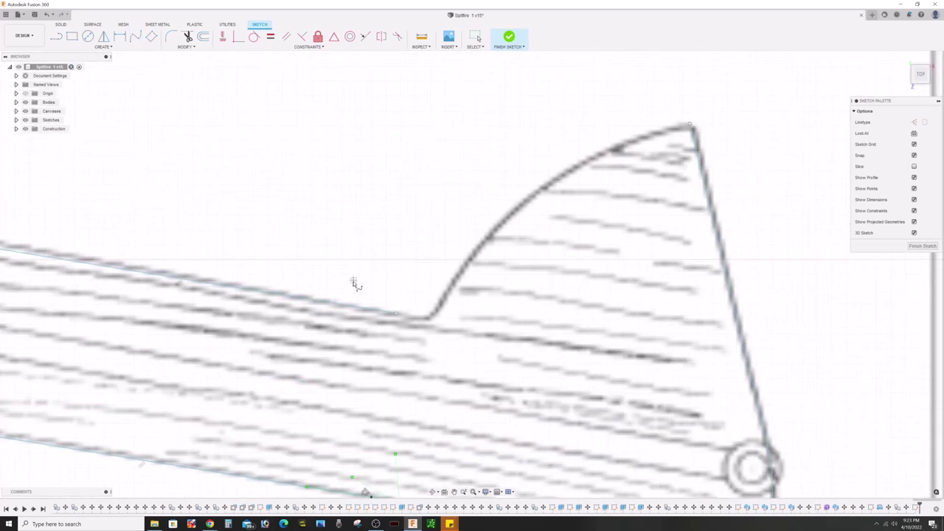
{"action": "left_click", "coordinate": [564, 173]}
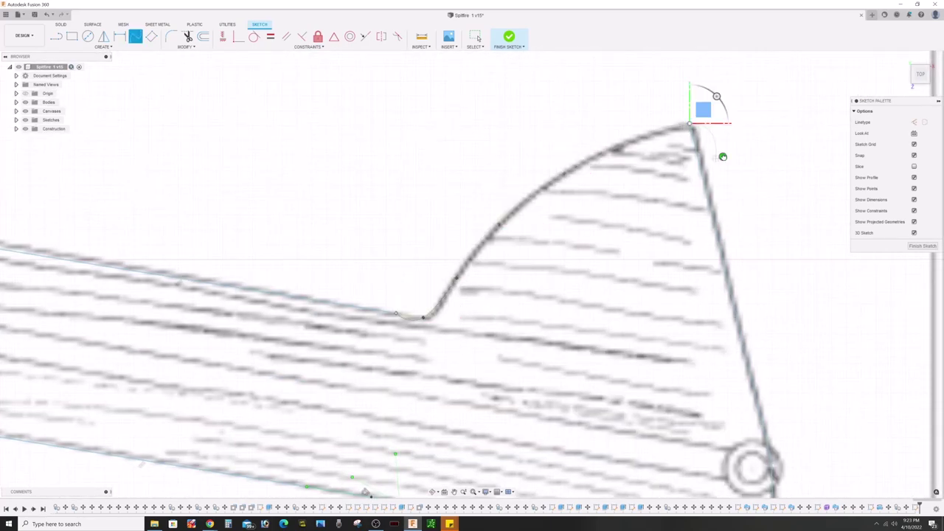
{"action": "left_click", "coordinate": [424, 317]}
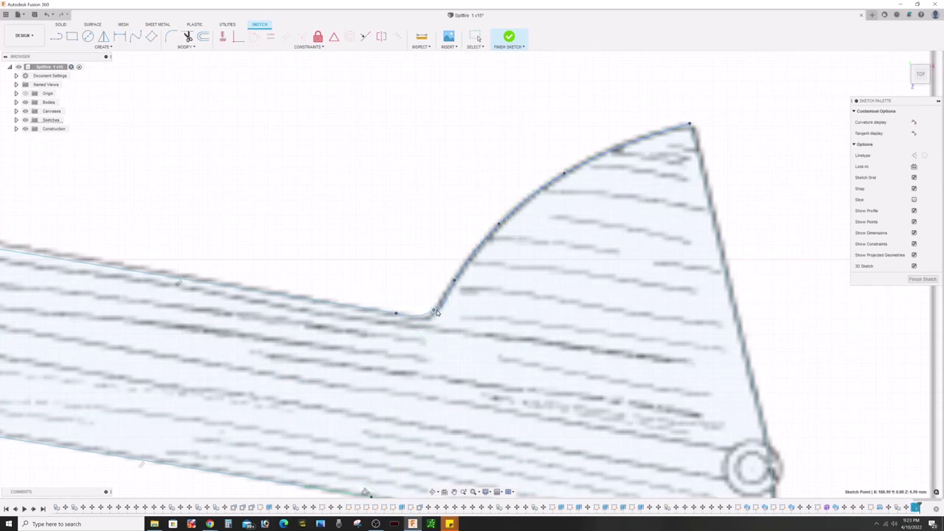
{"action": "scroll", "coordinate": [436, 312], "scroll_direction": "down", "scroll_amount": 5}
{"action": "middle_click_drag", "start_coordinate": [516, 374], "coordinate": [527, 290]}
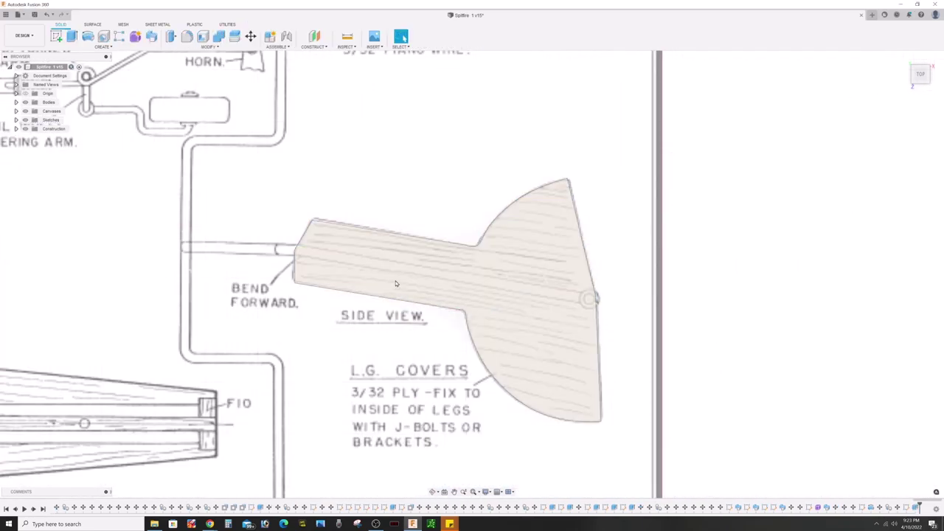
{"action": "scroll", "coordinate": [395, 284], "scroll_direction": "down", "scroll_amount": 3}
Start moving the landing gear cover body and rotate it -90° upright.
{"action": "right_click", "coordinate": [369, 313]}
{"action": "left_click", "coordinate": [388, 324]}
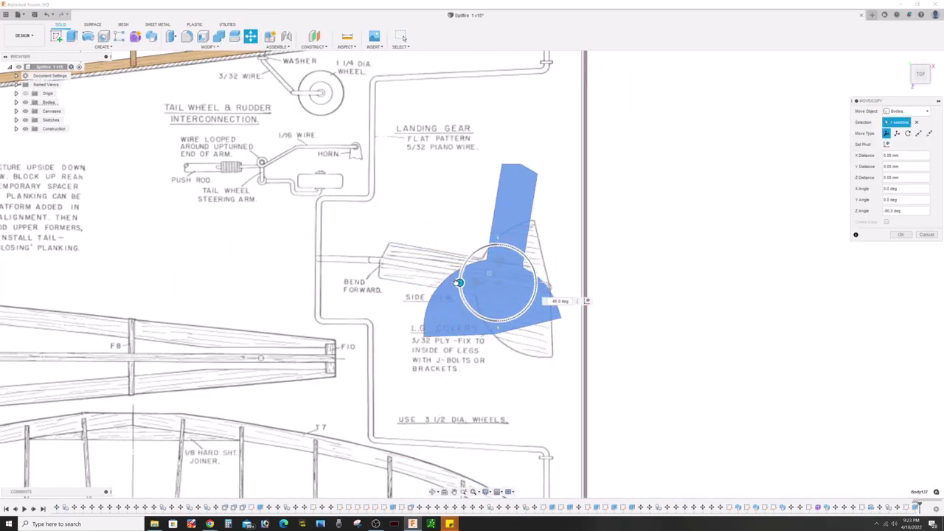
{"action": "scroll", "coordinate": [670, 321], "scroll_direction": "down", "scroll_amount": 5}
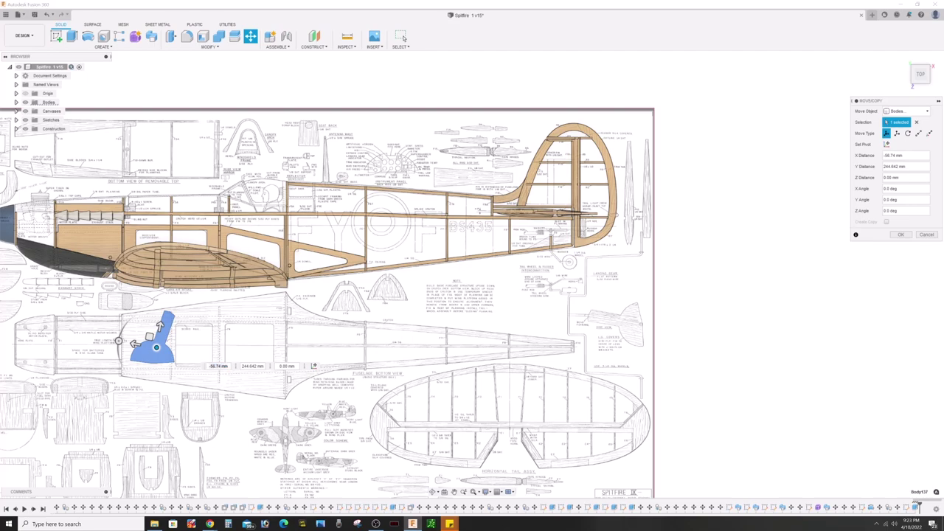
{"action": "mouse_move", "coordinate": [421, 348]}
{"action": "middle_mouse_down", "text": "shift"}
{"action": "mouse_move", "coordinate": [676, 206]}
{"action": "mouse_move", "coordinate": [296, 373]}
{"action": "middle_mouse_up", "text": "shift"}
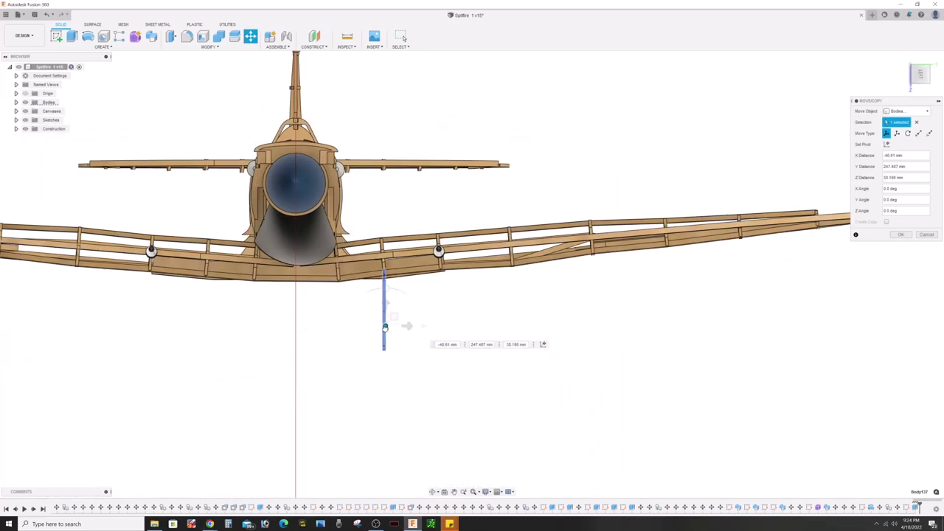
{"action": "middle_click_drag", "start_coordinate": [383, 326], "coordinate": [334, 376], "text": "shift"}
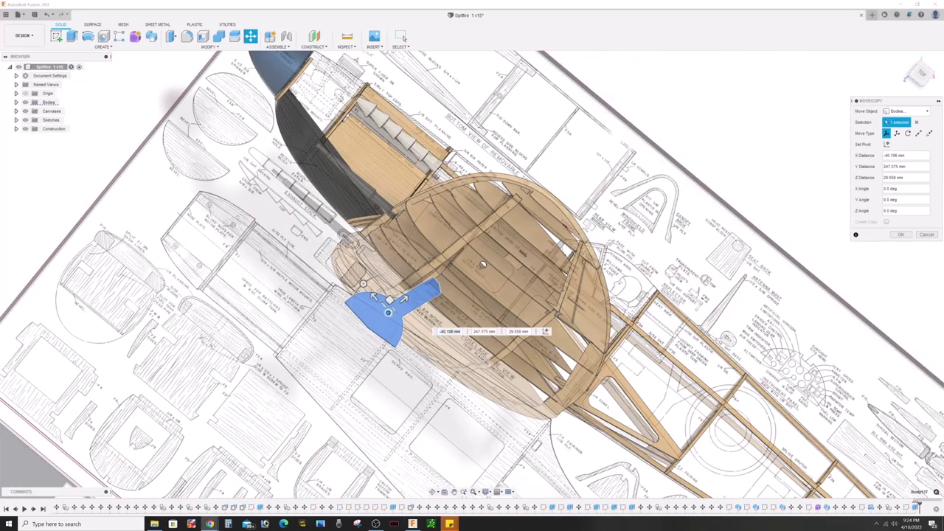
{"action": "mouse_move", "coordinate": [388, 303]}
{"action": "middle_mouse_down", "text": "shift"}
{"action": "mouse_move", "coordinate": [650, 208]}
{"action": "mouse_move", "coordinate": [548, 251]}
{"action": "mouse_move", "coordinate": [531, 246]}
{"action": "middle_mouse_up", "text": "shift"}
Position the cover beneath the wing, checking it from front, oblique and top views.
{"action": "middle_click_drag", "start_coordinate": [485, 271], "coordinate": [773, 108], "text": "shift"}
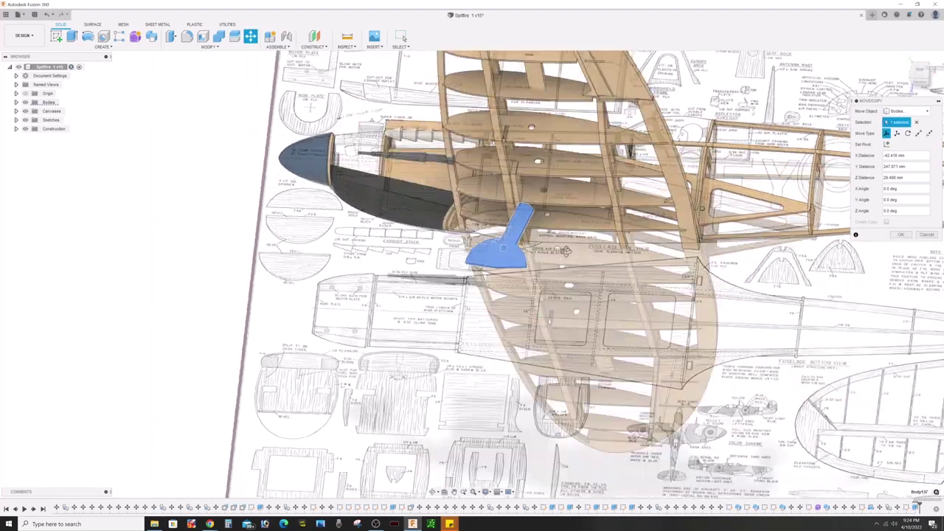
{"action": "scroll", "coordinate": [560, 185], "scroll_direction": "up", "scroll_amount": 5}
{"action": "scroll", "coordinate": [432, 231], "scroll_direction": "up", "scroll_amount": 5}
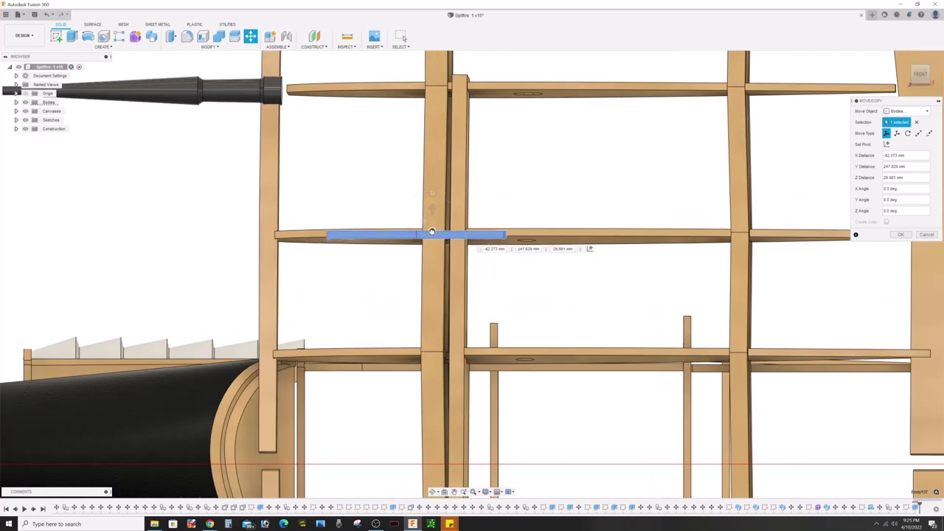
{"action": "middle_click_drag", "start_coordinate": [434, 228], "coordinate": [466, 277], "text": "shift"}
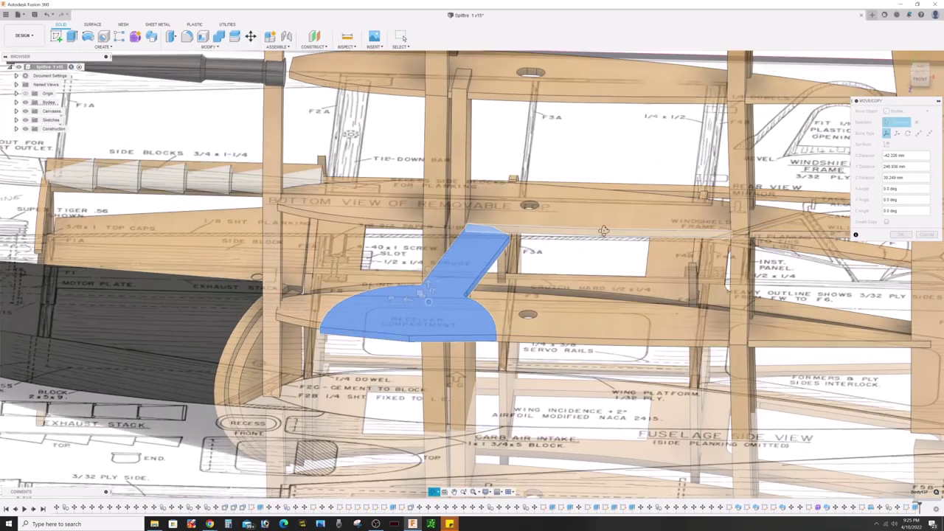
{"action": "middle_click_drag", "start_coordinate": [425, 306], "coordinate": [611, 214], "text": "shift"}
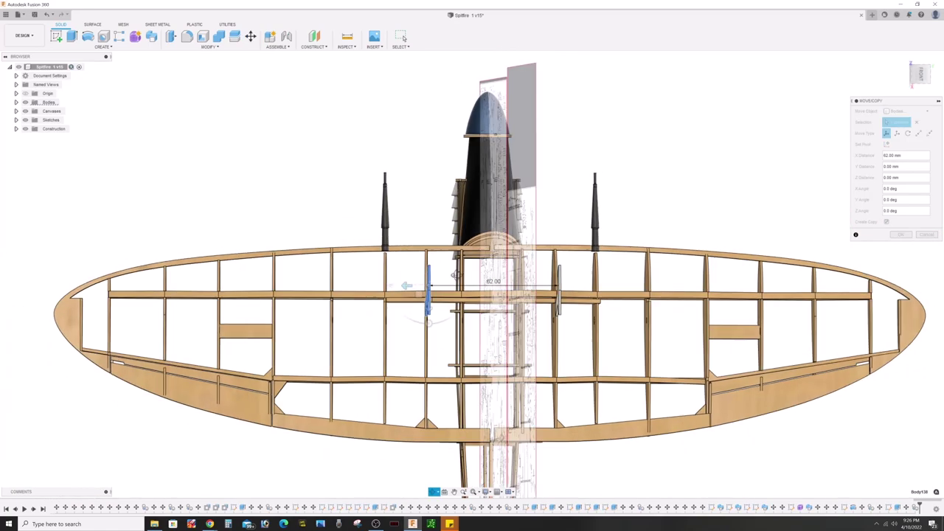
{"action": "middle_click_drag", "start_coordinate": [387, 293], "coordinate": [775, 215], "text": "shift"}
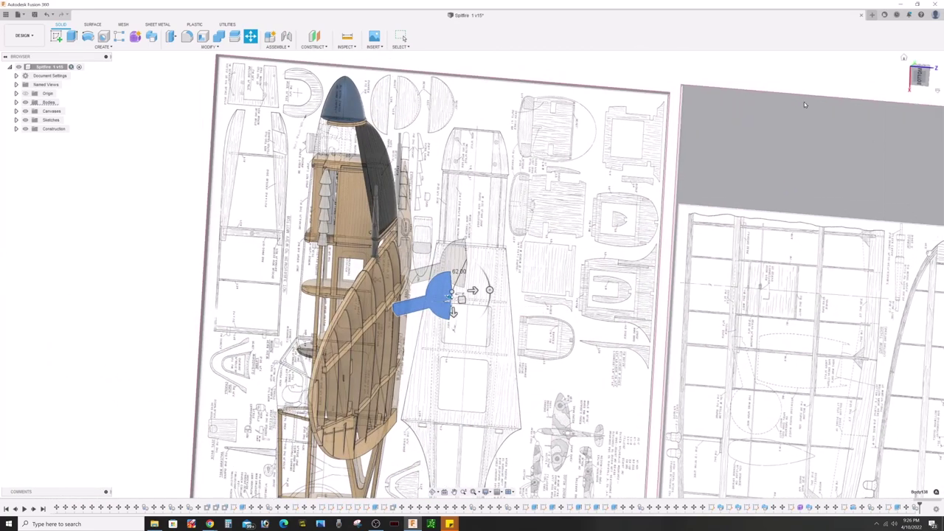
{"action": "middle_click_drag", "start_coordinate": [805, 105], "coordinate": [835, 99], "text": "shift"}
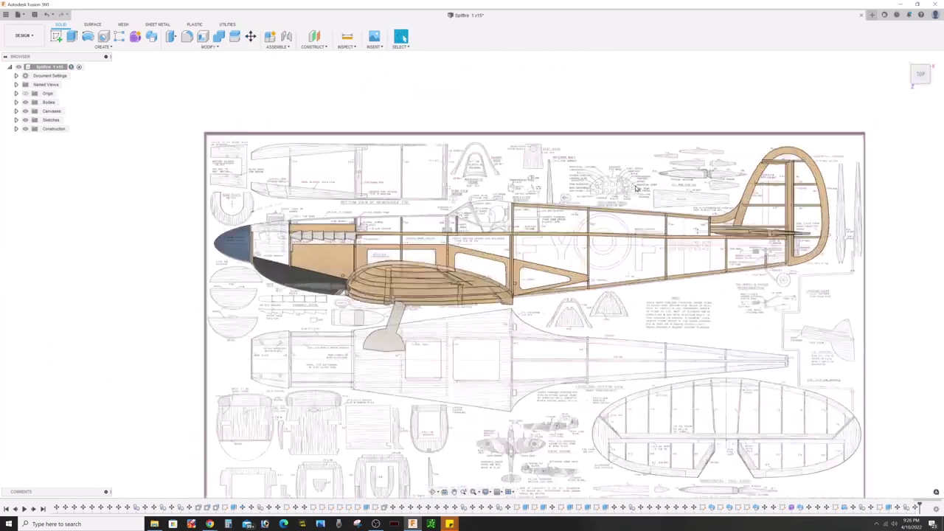
Sketch a circle centred on the tail wheel hub.
{"action": "scroll", "coordinate": [636, 188], "scroll_direction": "up", "scroll_amount": 5}
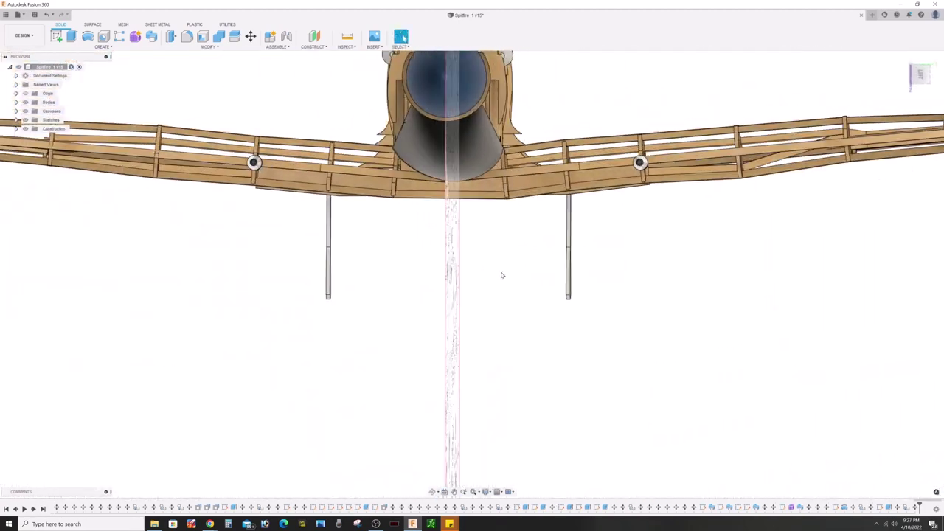
{"action": "middle_click_drag", "start_coordinate": [512, 264], "coordinate": [530, 269], "text": "shift"}
{"action": "middle_click_drag", "start_coordinate": [519, 261], "coordinate": [521, 262], "text": "shift"}
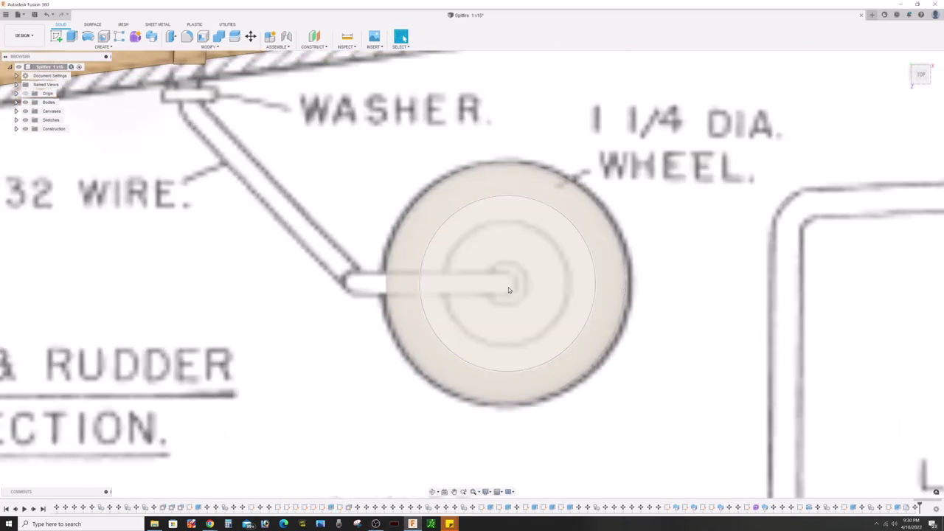
{"action": "key", "text": "c"}
{"action": "left_click", "coordinate": [507, 284]}
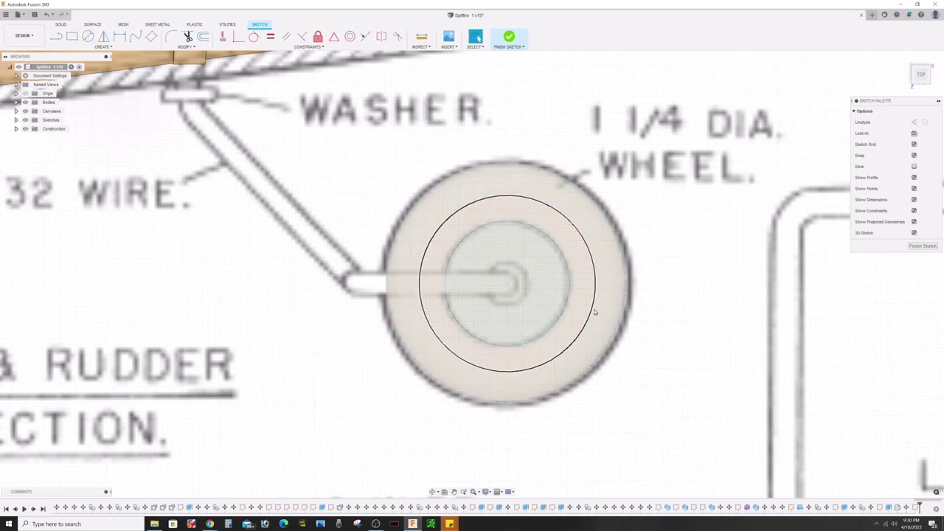
{"action": "key", "text": "e"}
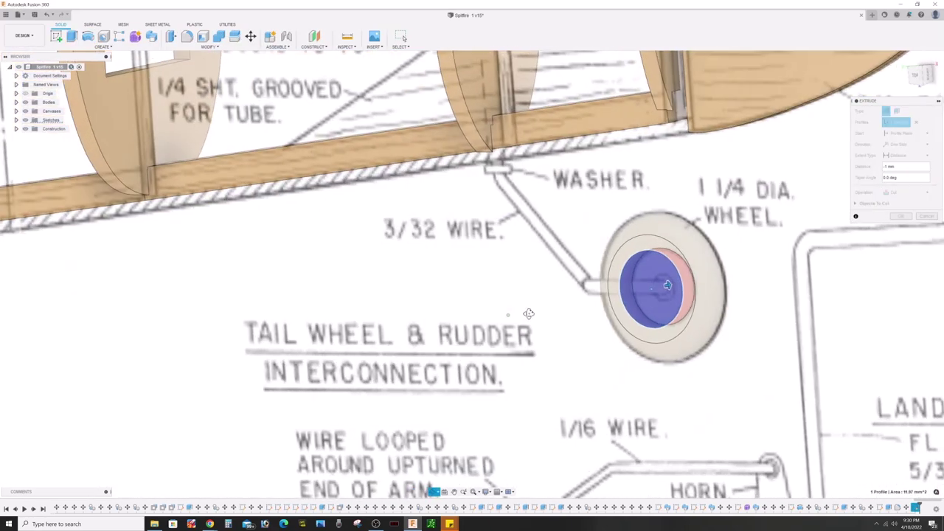
{"action": "key", "text": "Escape"}
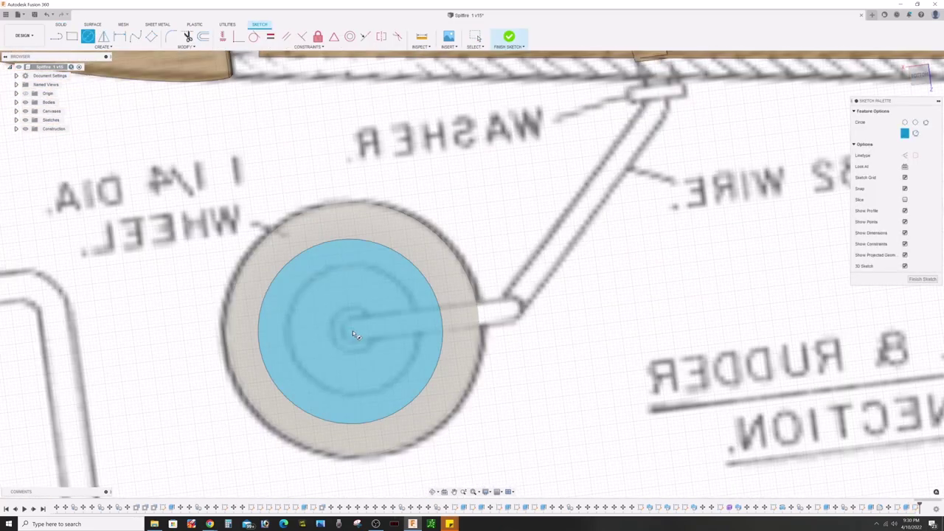
Size the inner hub circle and extrude it as a cut into the tail wheel.
{"action": "left_click", "coordinate": [353, 332]}
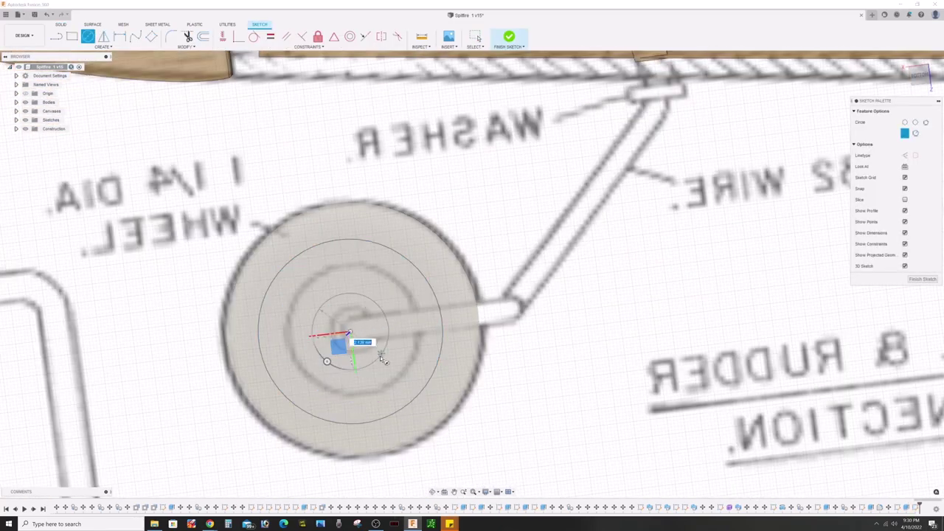
{"action": "key", "text": "e"}
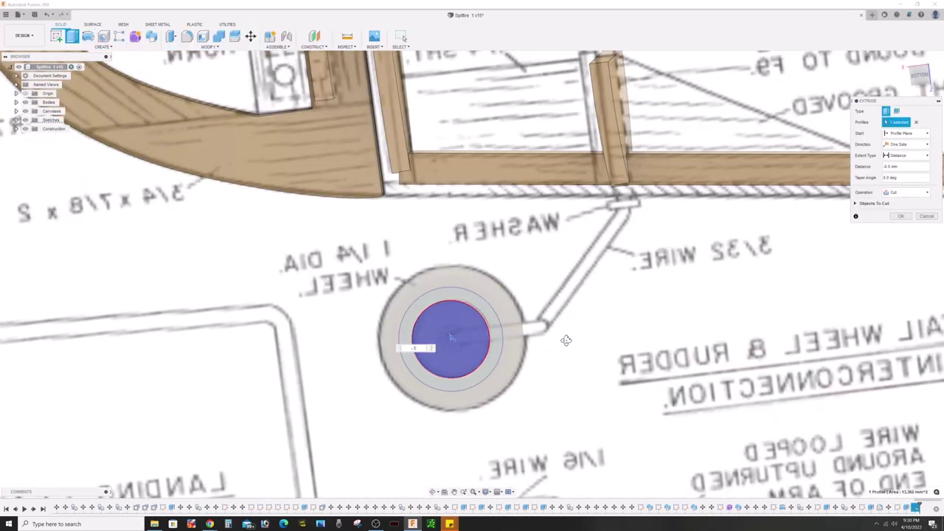
{"action": "middle_click_drag", "start_coordinate": [384, 345], "coordinate": [629, 346], "text": "shift"}
{"action": "key", "text": "Return"}
{"action": "mouse_move", "coordinate": [569, 341]}
{"action": "middle_mouse_down", "text": "shift"}
{"action": "mouse_move", "coordinate": [591, 346]}
{"action": "mouse_move", "coordinate": [512, 151]}
{"action": "middle_mouse_up", "text": "shift"}
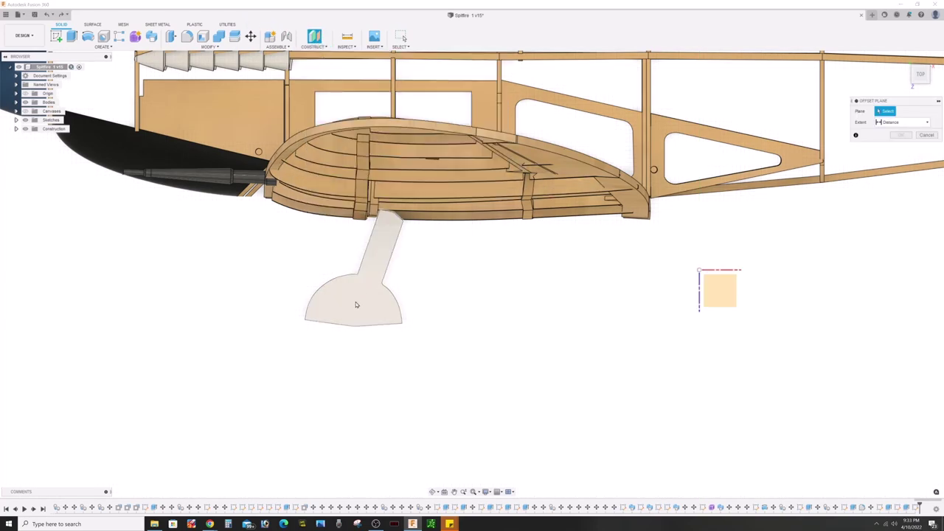
Create an offset plane on the landing gear cover face.
{"action": "left_click", "coordinate": [356, 301]}
{"action": "key", "text": "Return"}
{"action": "mouse_move", "coordinate": [499, 347]}
{"action": "middle_mouse_down", "text": "shift"}
{"action": "mouse_move", "coordinate": [522, 333]}
{"action": "mouse_move", "coordinate": [467, 337]}
{"action": "middle_mouse_up", "text": "shift"}
{"action": "scroll", "coordinate": [398, 334], "scroll_direction": "up", "scroll_amount": 3}
Sketch the wheel circle on the new plane and extrude it as a new body.
{"action": "left_click", "coordinate": [398, 334]}
{"action": "left_click", "coordinate": [395, 333]}
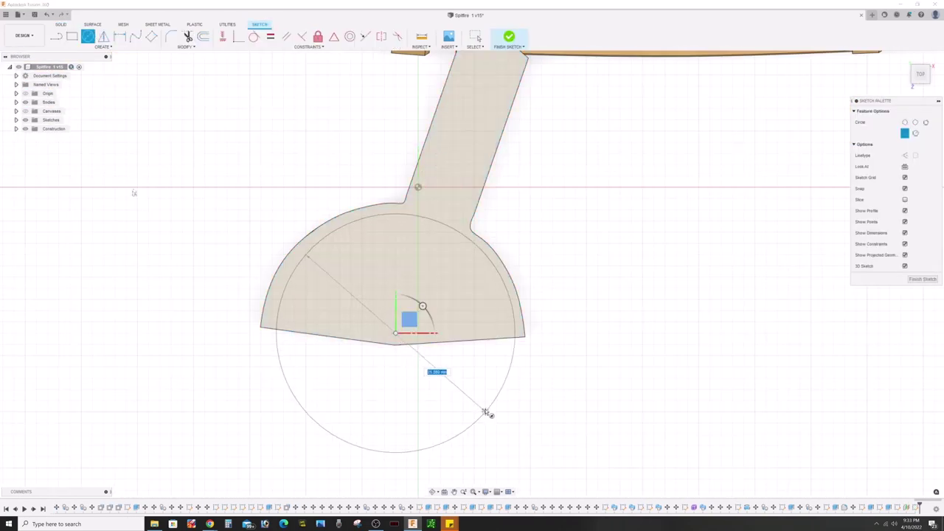
{"action": "left_click", "coordinate": [909, 285]}
{"action": "left_click", "coordinate": [605, 391]}
{"action": "key", "text": "e"}
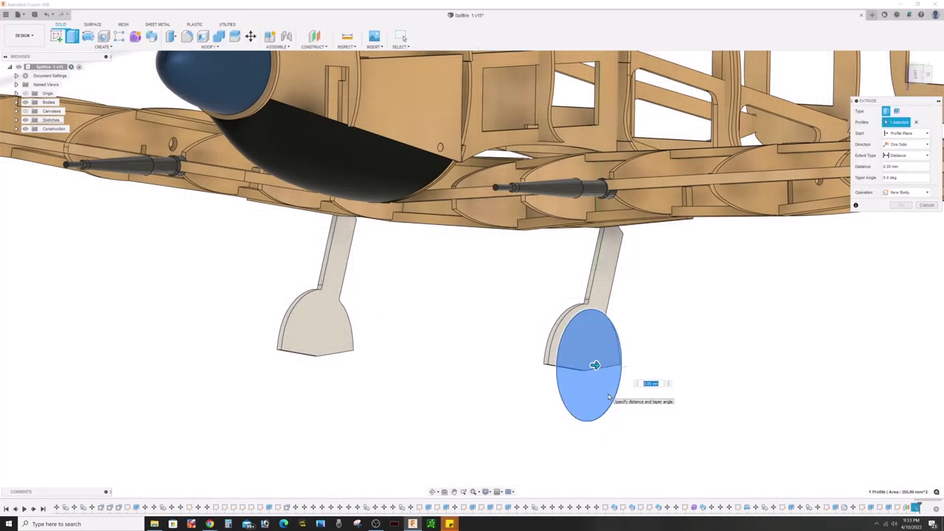
{"action": "key", "text": "Return"}
{"action": "middle_click_drag", "start_coordinate": [482, 379], "coordinate": [550, 367], "text": "shift"}
Fillet the wheel's edges to round them.
{"action": "key", "text": "f"}
{"action": "left_click", "coordinate": [550, 367]}
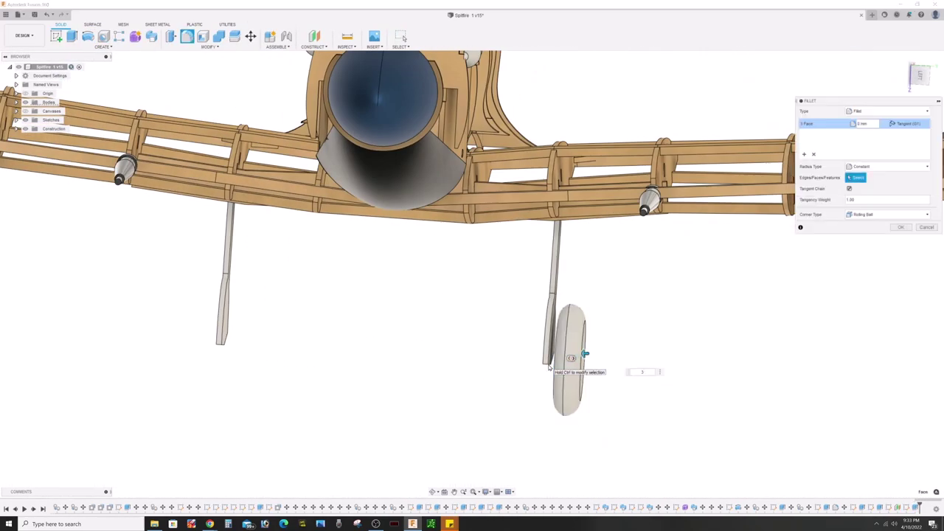
{"action": "middle_click_drag", "start_coordinate": [687, 349], "coordinate": [695, 377], "text": "shift"}
{"action": "key", "text": "Return"}
{"action": "scroll", "coordinate": [671, 390], "scroll_direction": "up", "scroll_amount": 5}
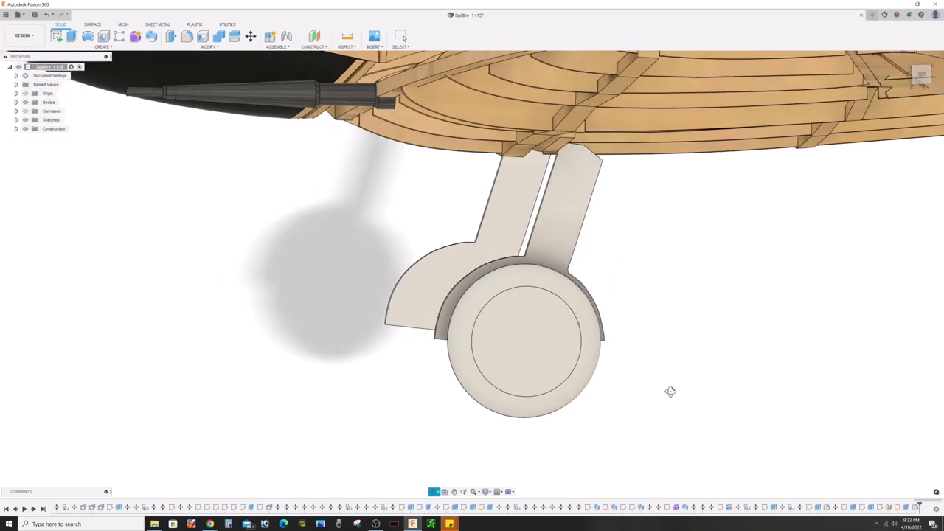
{"action": "scroll", "coordinate": [671, 395], "scroll_direction": "up", "scroll_amount": 3}
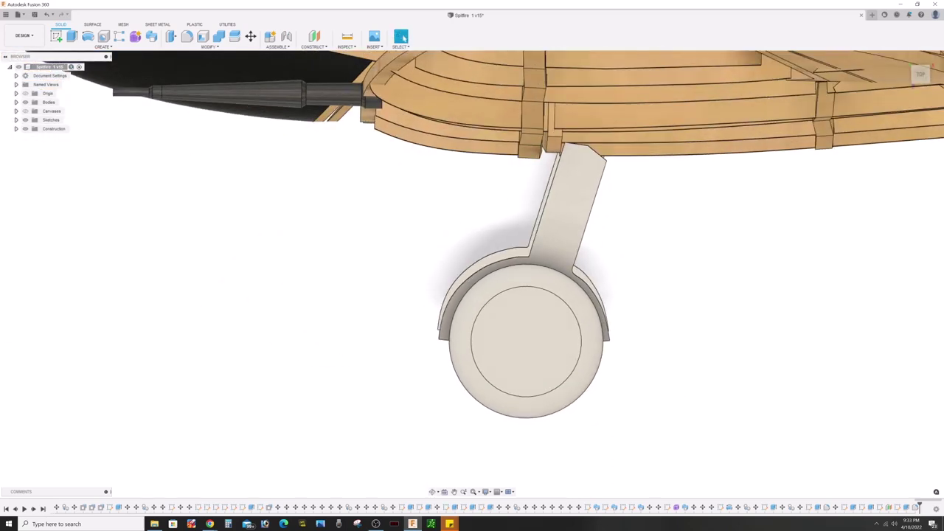
Offset the main wheel along its axle so it sits just outboard of the gear leg.
{"action": "left_click", "coordinate": [694, 351]}
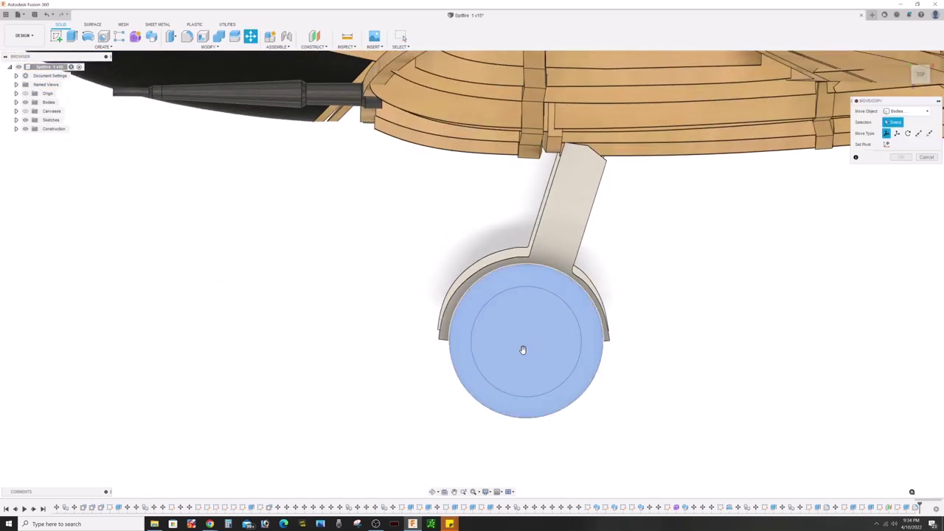
{"action": "middle_click_drag", "start_coordinate": [773, 352], "coordinate": [751, 394], "text": "shift"}
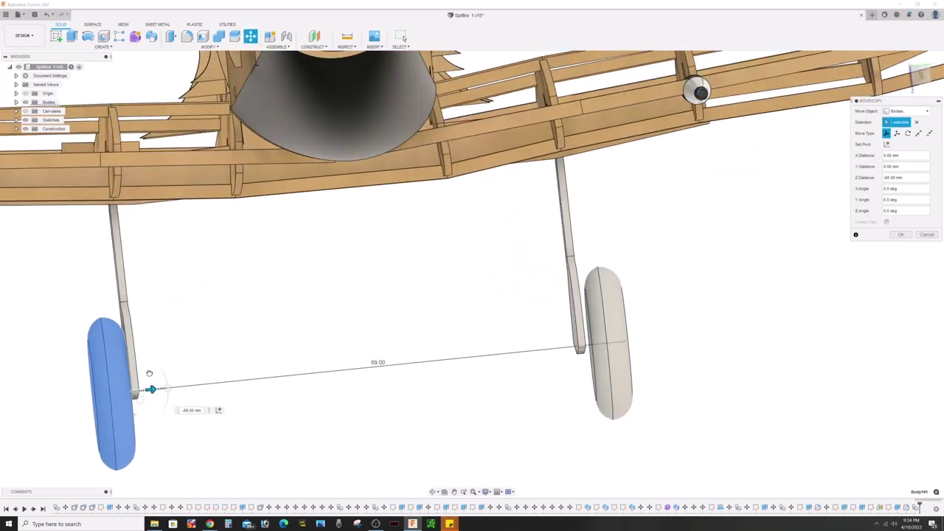
{"action": "left_click", "coordinate": [921, 75]}
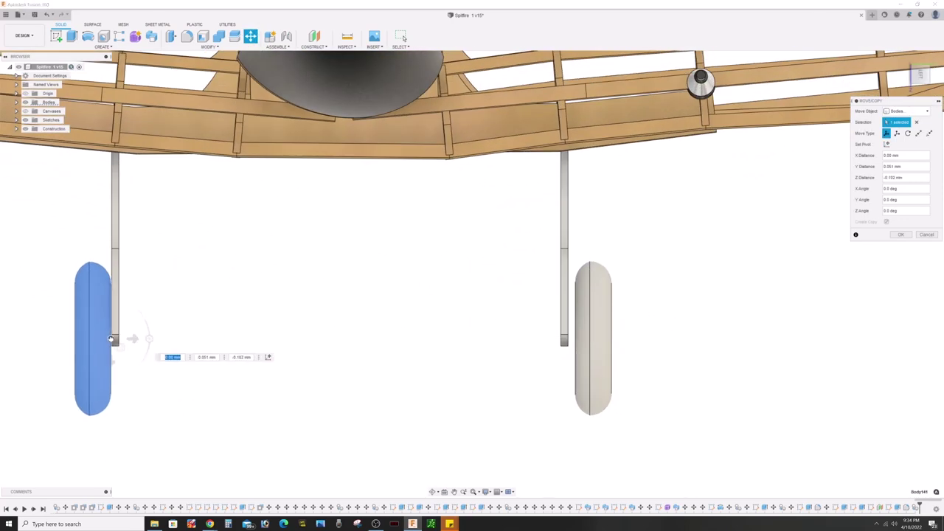
{"action": "key", "text": "m"}
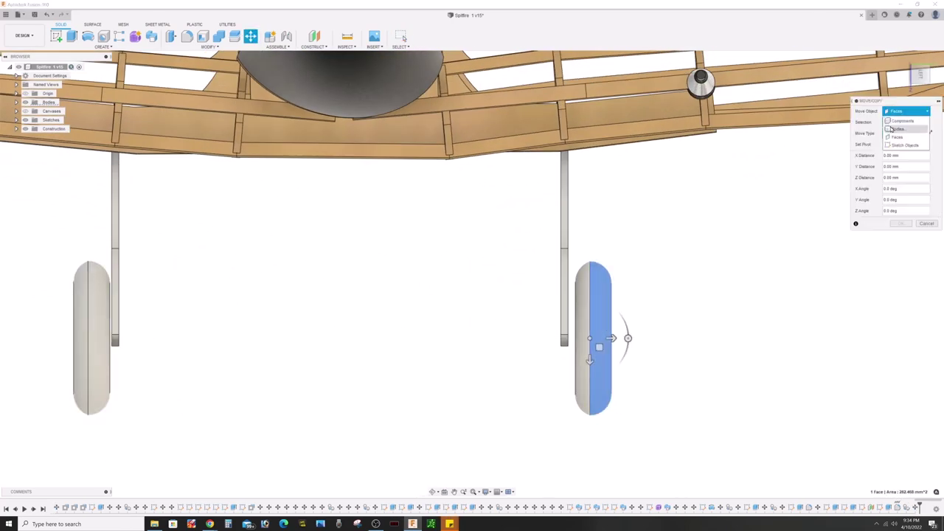
{"action": "key", "text": "Escape"}
{"action": "scroll", "coordinate": [584, 338], "scroll_direction": "down", "scroll_amount": 3}
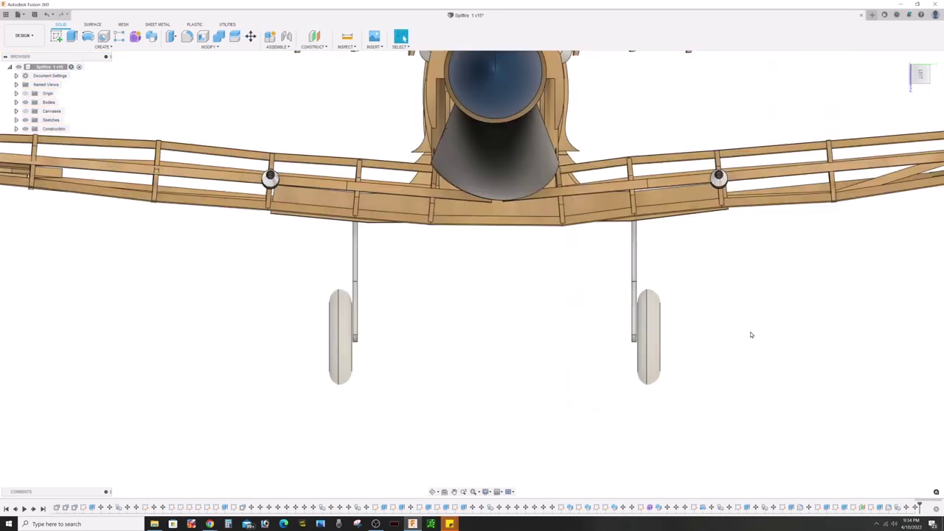
{"action": "middle_click_drag", "start_coordinate": [750, 331], "coordinate": [864, 118], "text": "shift"}
Revolve the teardrop tail light profile 180° into a solid body.
{"action": "left_click", "coordinate": [922, 74]}
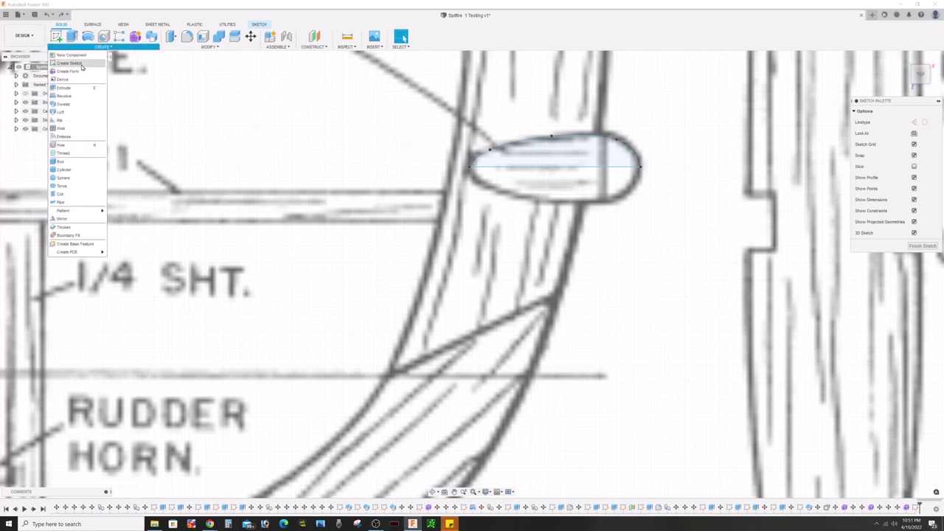
{"action": "left_click", "coordinate": [64, 96]}
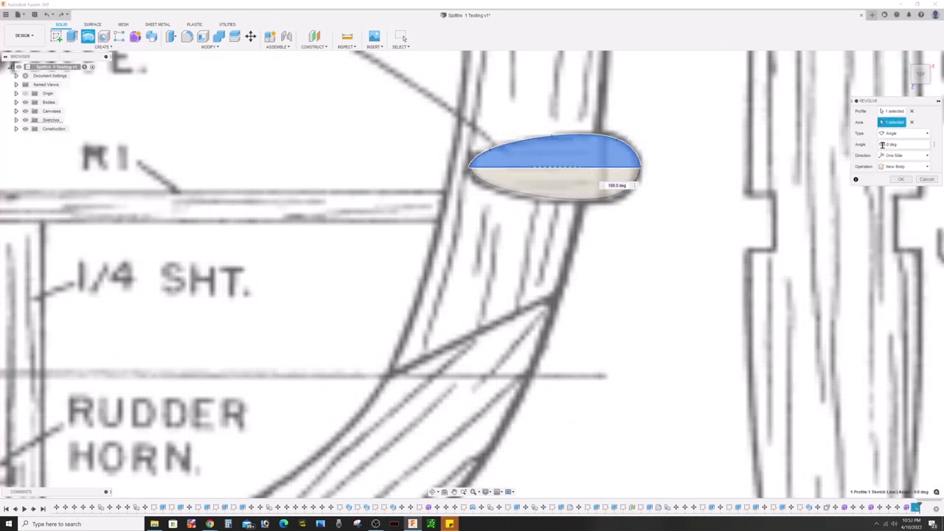
{"action": "key", "text": "Return"}
{"action": "scroll", "coordinate": [677, 191], "scroll_direction": "down", "scroll_amount": 3}
Move the tail light body onto the tail of the Spitfire.
{"action": "left_click", "coordinate": [659, 171]}
{"action": "scroll", "coordinate": [659, 174], "scroll_direction": "down", "scroll_amount": 3}
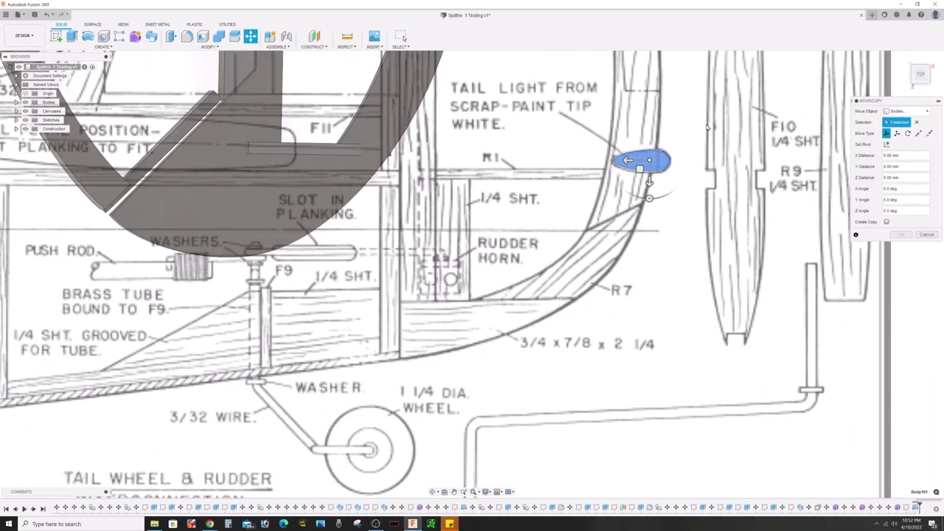
{"action": "scroll", "coordinate": [659, 175], "scroll_direction": "down", "scroll_amount": 3}
{"action": "middle_click_drag", "start_coordinate": [659, 175], "coordinate": [606, 321], "text": "shift"}
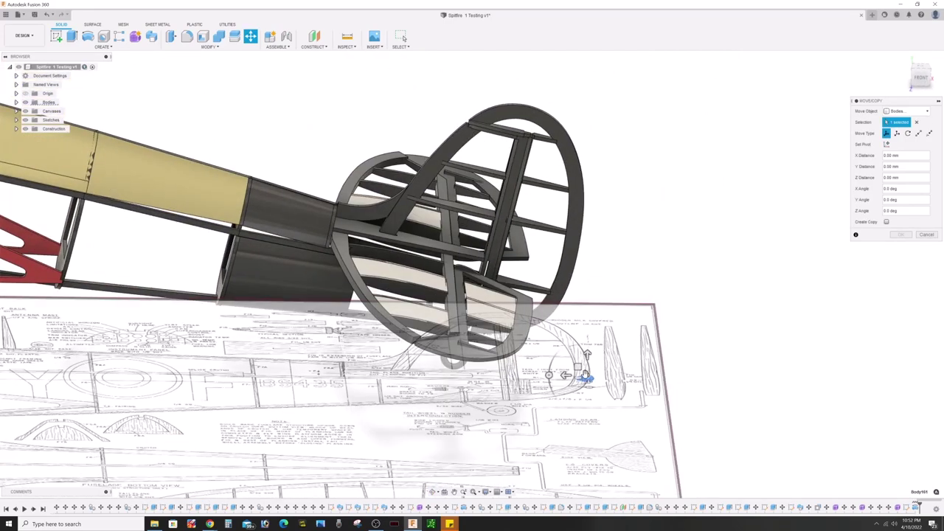
{"action": "left_click_drag", "start_coordinate": [584, 378], "coordinate": [590, 372]}
{"action": "middle_click_drag", "start_coordinate": [590, 372], "coordinate": [548, 357], "text": "shift"}
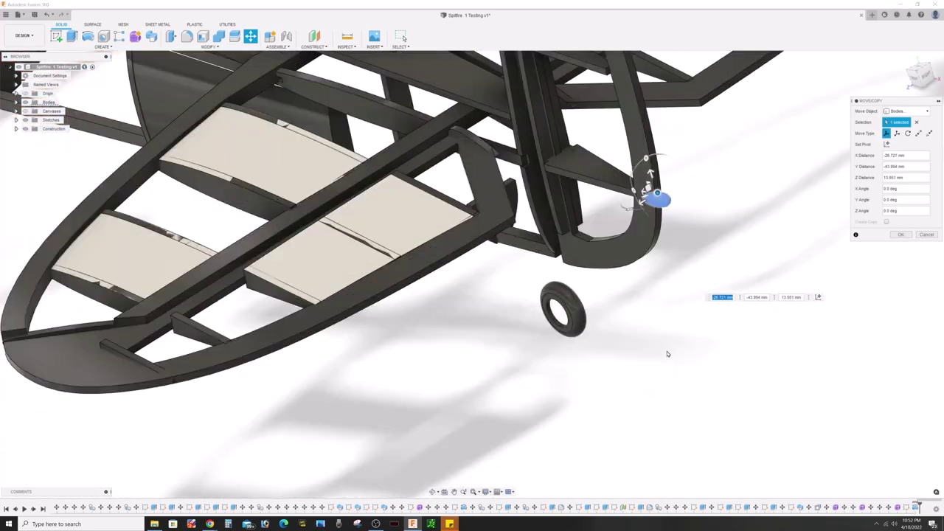
{"action": "scroll", "coordinate": [642, 293], "scroll_direction": "up", "scroll_amount": 5}
{"action": "middle_click_drag", "start_coordinate": [654, 194], "coordinate": [436, 63], "text": "shift"}
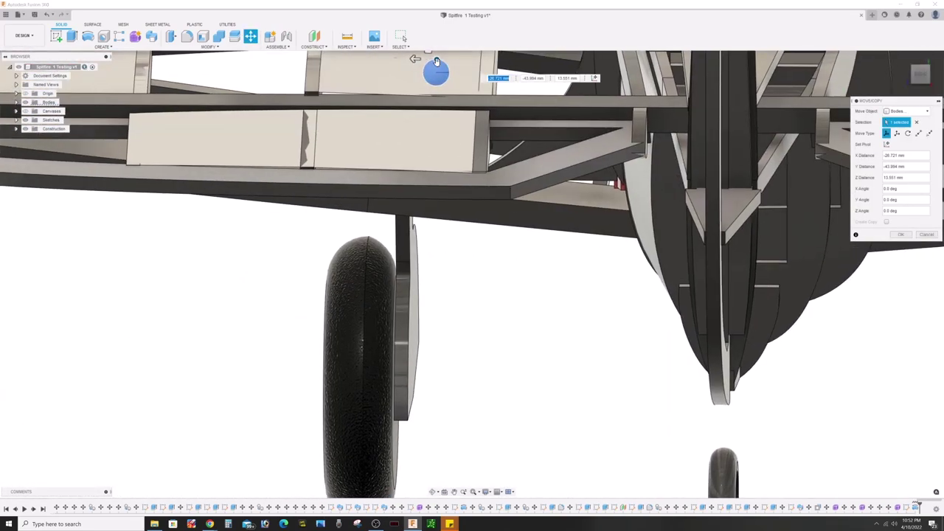
Tilt the tail light -10°, check it from several views, and commit its placement.
{"action": "middle_click_drag", "start_coordinate": [713, 230], "coordinate": [373, 270], "text": "shift"}
{"action": "scroll", "coordinate": [373, 270], "scroll_direction": "up", "scroll_amount": 5}
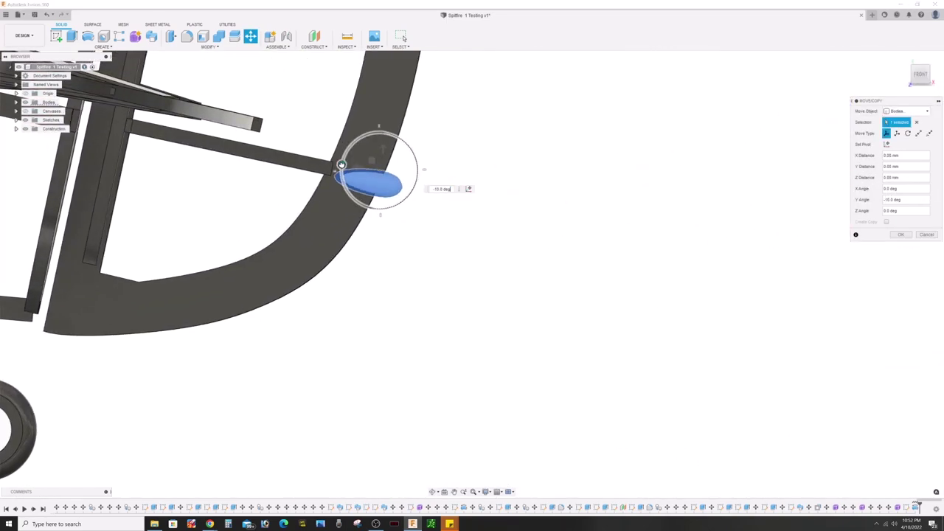
{"action": "scroll", "coordinate": [371, 166], "scroll_direction": "down", "scroll_amount": 5}
{"action": "middle_click_drag", "start_coordinate": [372, 166], "coordinate": [544, 206], "text": "shift"}
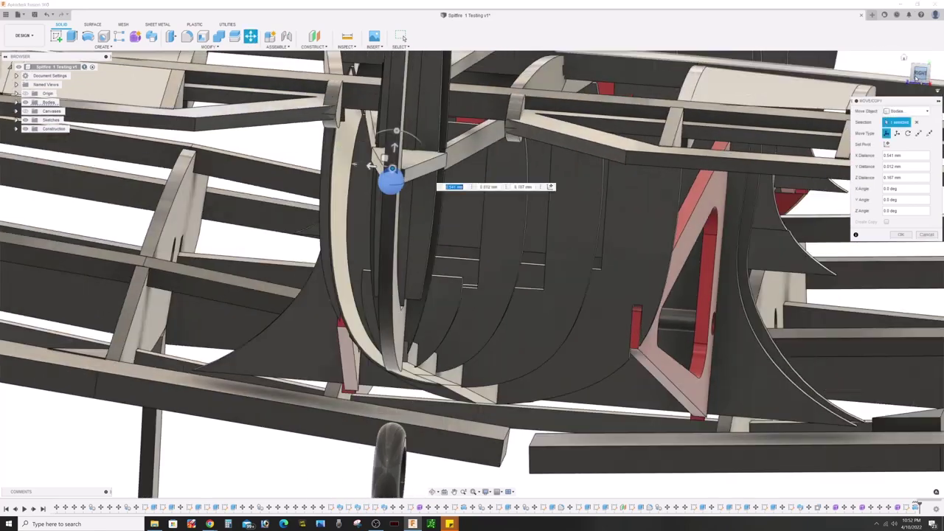
{"action": "scroll", "coordinate": [557, 228], "scroll_direction": "up", "scroll_amount": 2}
{"action": "scroll", "coordinate": [557, 228], "scroll_direction": "up", "scroll_amount": 5}
{"action": "scroll", "coordinate": [584, 334], "scroll_direction": "up", "scroll_amount": 3}
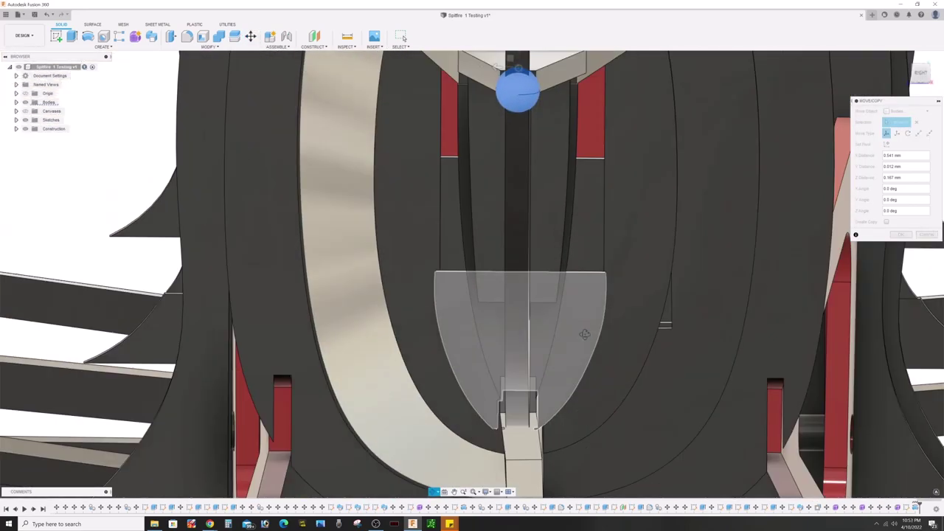
{"action": "left_click", "coordinate": [899, 234]}
{"action": "scroll", "coordinate": [443, 280], "scroll_direction": "down", "scroll_amount": 5}
{"action": "middle_click_drag", "start_coordinate": [442, 280], "coordinate": [217, 249], "text": "shift"}
{"action": "left_click", "coordinate": [921, 74]}
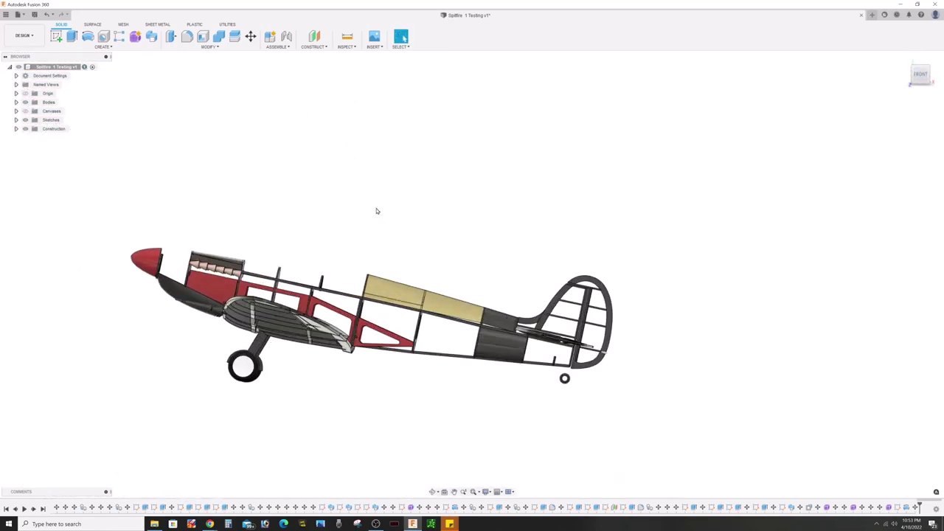
Switch from the Design to the Render workspace and orbit around the whole Spitfire.
{"action": "left_click", "coordinate": [22, 36]}
{"action": "left_click", "coordinate": [20, 82]}
{"action": "scroll", "coordinate": [295, 339], "scroll_direction": "up", "scroll_amount": 5}
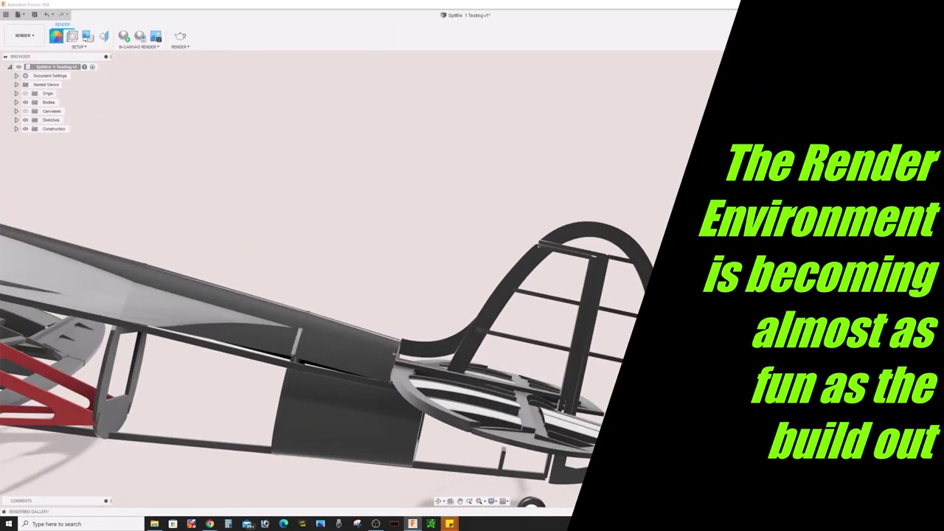
{"action": "middle_click_drag", "start_coordinate": [414, 340], "coordinate": [435, 319], "text": "shift"}
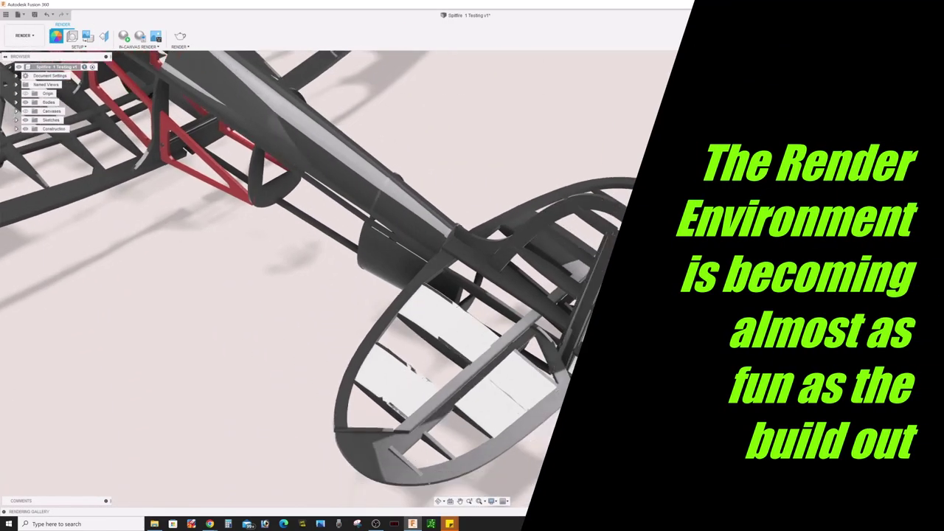
{"action": "mouse_move", "coordinate": [397, 361]}
{"action": "middle_mouse_down", "text": "shift"}
{"action": "mouse_move", "coordinate": [369, 344]}
{"action": "mouse_move", "coordinate": [257, 441]}
{"action": "mouse_move", "coordinate": [221, 413]}
{"action": "mouse_move", "coordinate": [550, 177]}
{"action": "middle_mouse_up", "text": "shift"}
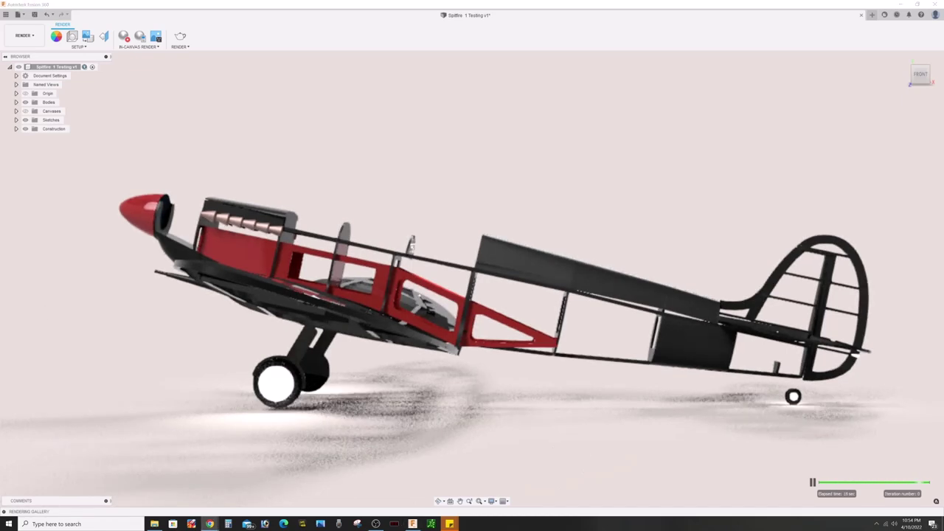
{"action": "left_click", "coordinate": [143, 55]}
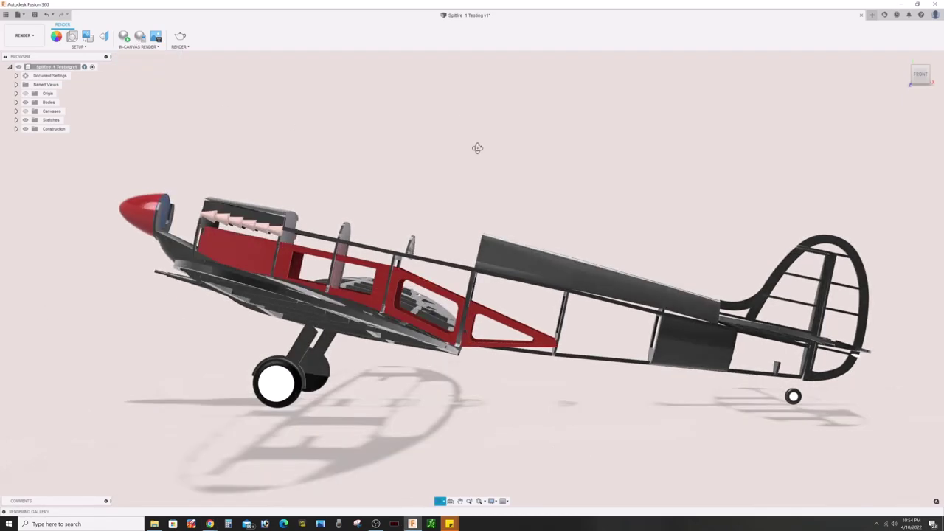
{"action": "mouse_move", "coordinate": [479, 147]}
{"action": "middle_mouse_down", "text": "shift"}
{"action": "mouse_move", "coordinate": [452, 146]}
{"action": "mouse_move", "coordinate": [543, 161]}
{"action": "mouse_move", "coordinate": [544, 194]}
{"action": "mouse_move", "coordinate": [521, 188]}
{"action": "mouse_move", "coordinate": [395, 204]}
{"action": "middle_mouse_up", "text": "shift"}
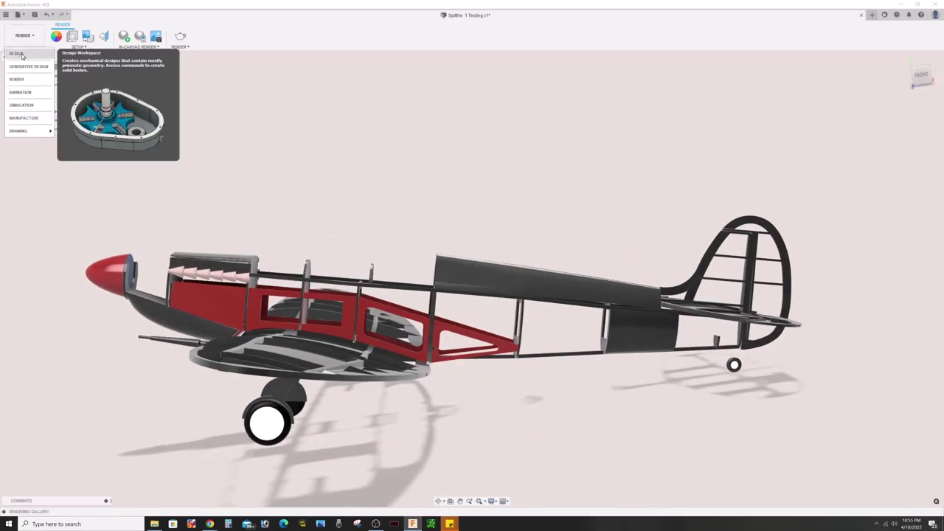